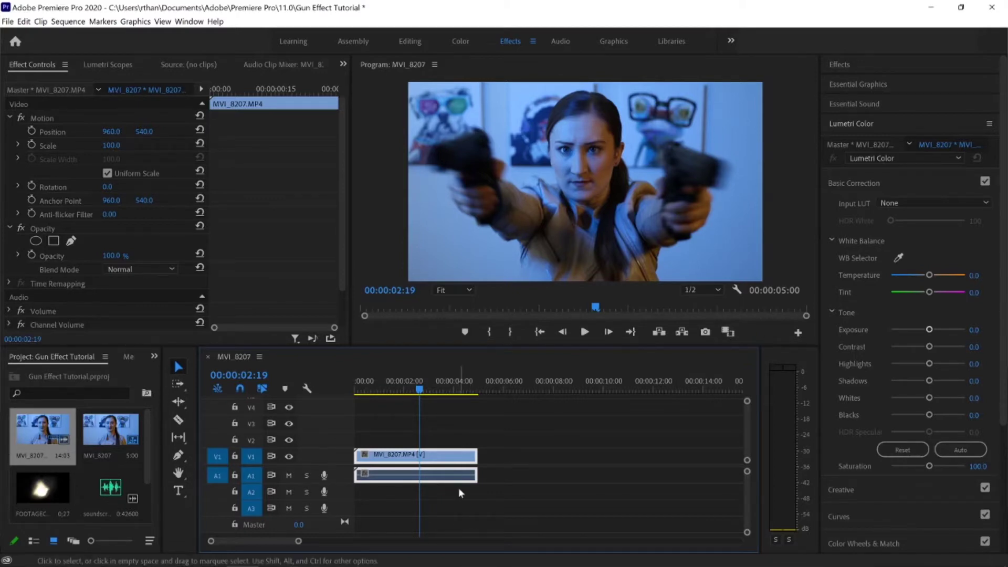
- Place the FOOTAGECRATE muzzle-flash clip on V2 above the gun clip at the playhead
{"action": "left_click", "coordinate": [46, 482]}
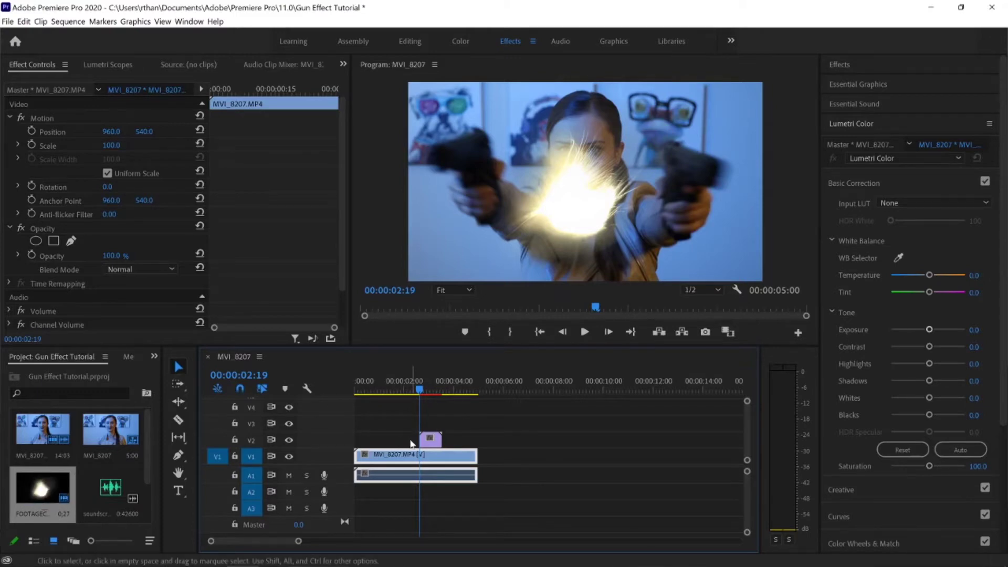
- Scale the V2 muzzle flash to 38% and start it at 00:00:03:07, the firing frame
{"action": "left_click", "coordinate": [434, 445]}
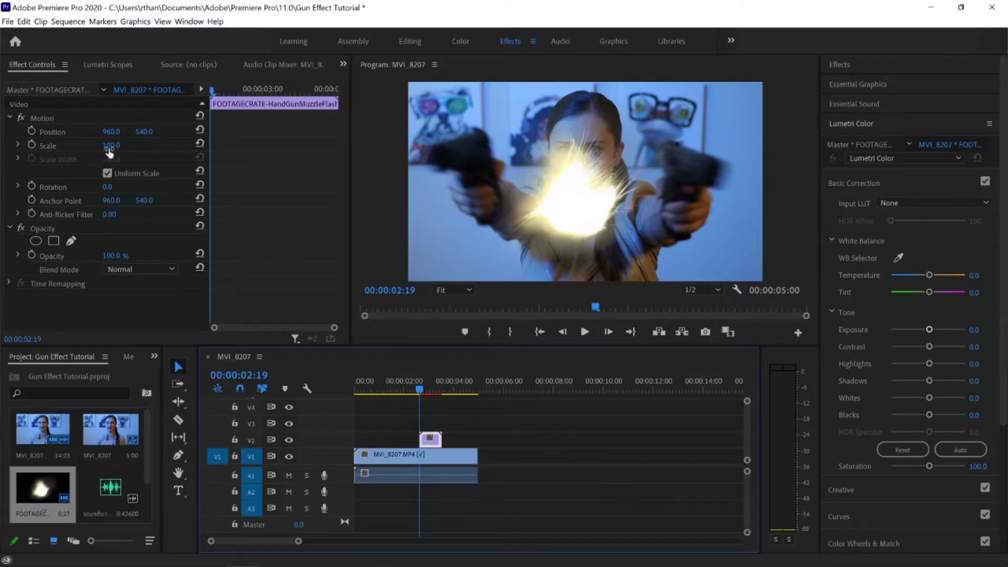
{"action": "left_click_drag", "start_coordinate": [110, 152], "coordinate": [76, 151]}
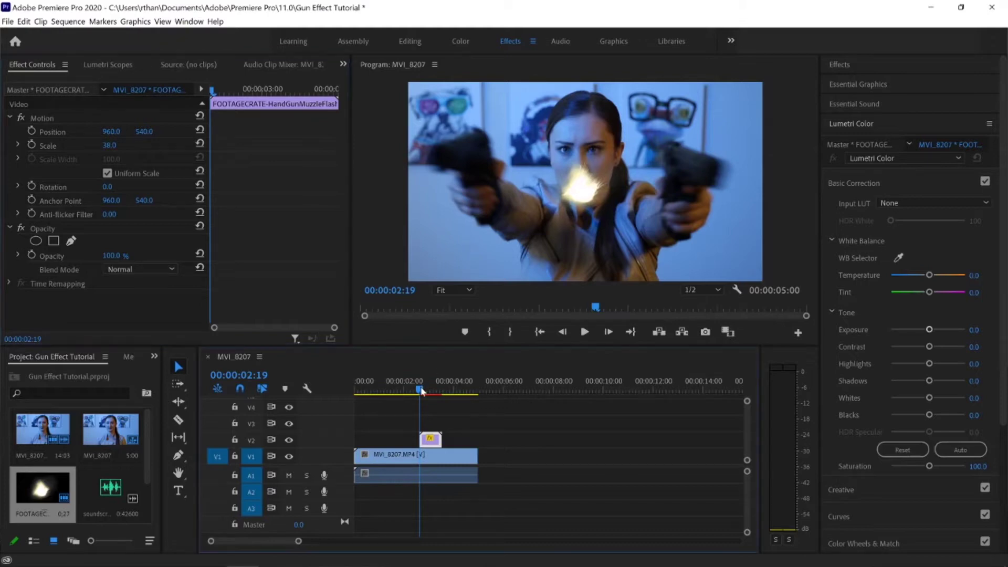
{"action": "left_click_drag", "start_coordinate": [421, 389], "coordinate": [437, 388]}
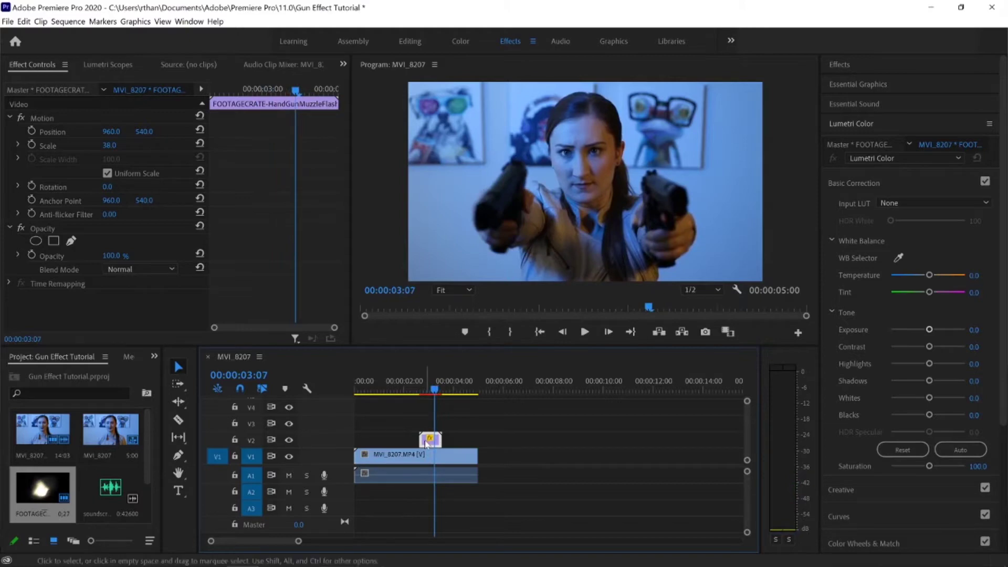
{"action": "left_click_drag", "start_coordinate": [427, 444], "coordinate": [442, 443]}
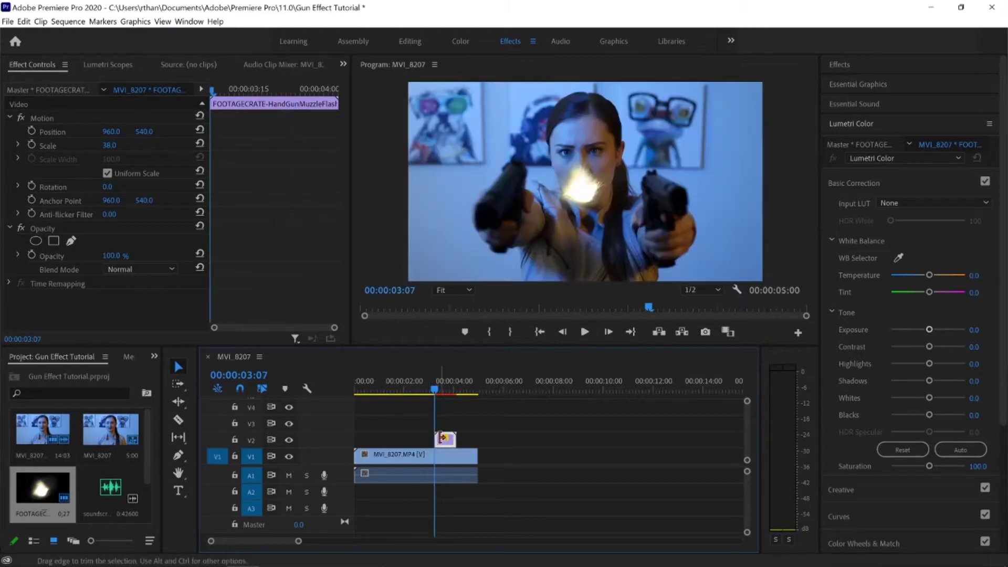
{"action": "left_click", "coordinate": [433, 393]}
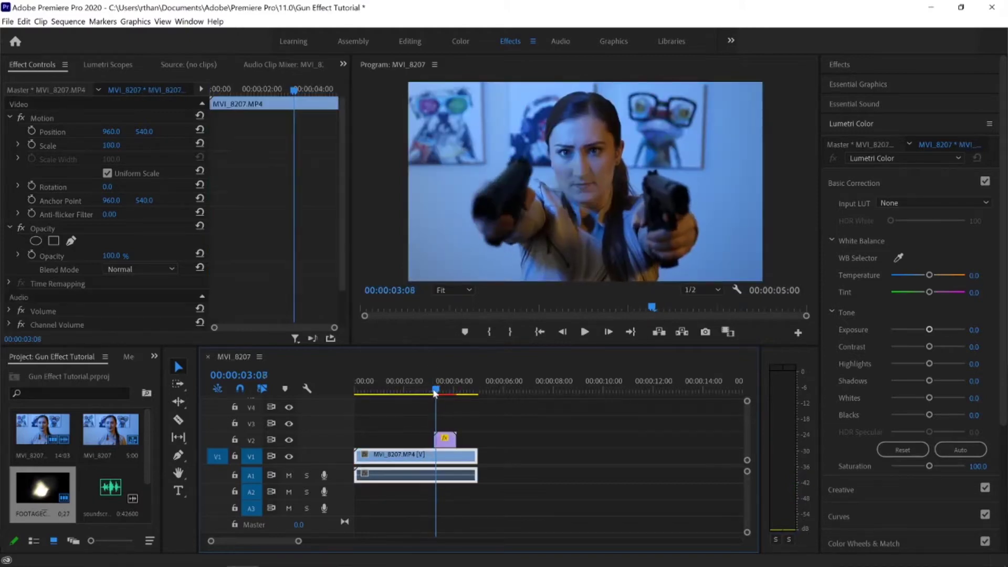
{"action": "left_click_drag", "start_coordinate": [433, 393], "coordinate": [434, 395]}
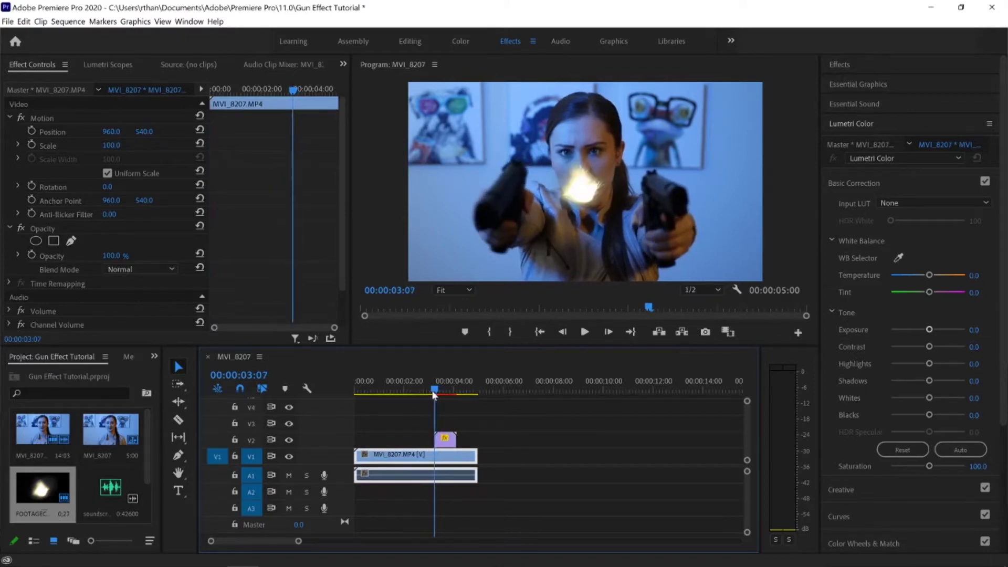
{"action": "left_click", "coordinate": [445, 440]}
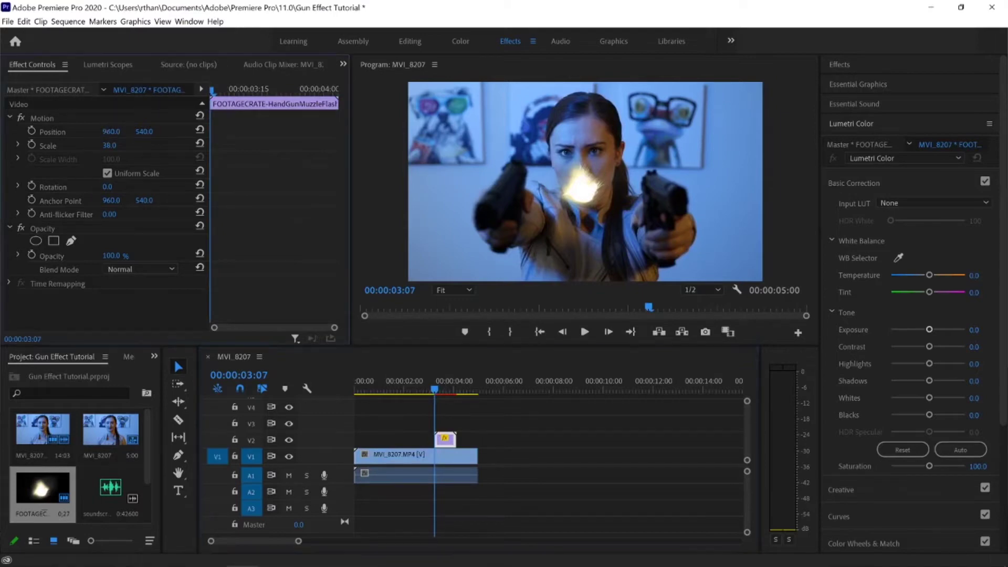
- Set the muzzle flash Position to about 396, 703, at the left pistol's barrel
{"action": "left_click_drag", "start_coordinate": [111, 135], "coordinate": [32, 135]}
{"action": "left_click_drag", "start_coordinate": [143, 131], "coordinate": [107, 131]}
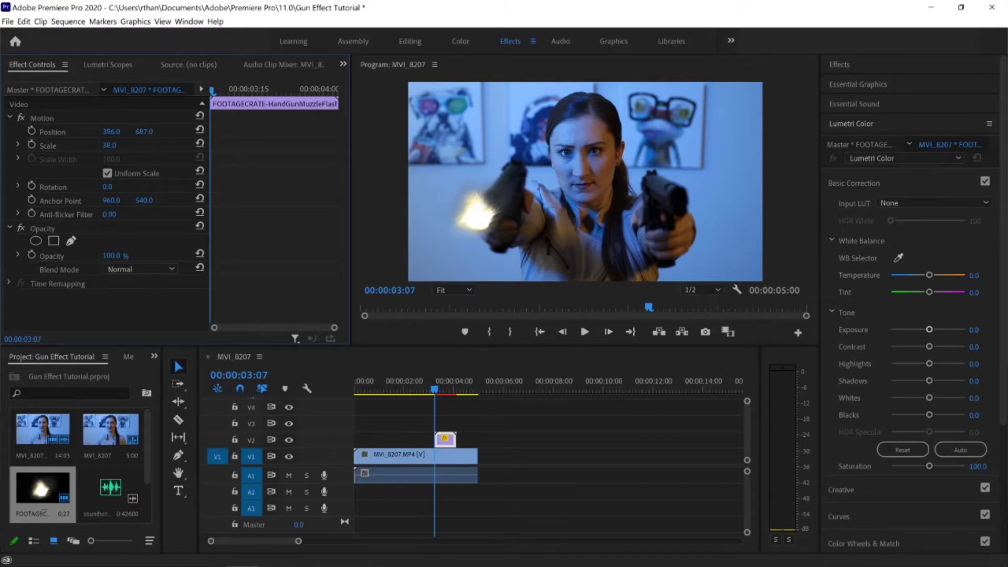
{"action": "left_click_drag", "start_coordinate": [144, 131], "coordinate": [147, 132]}
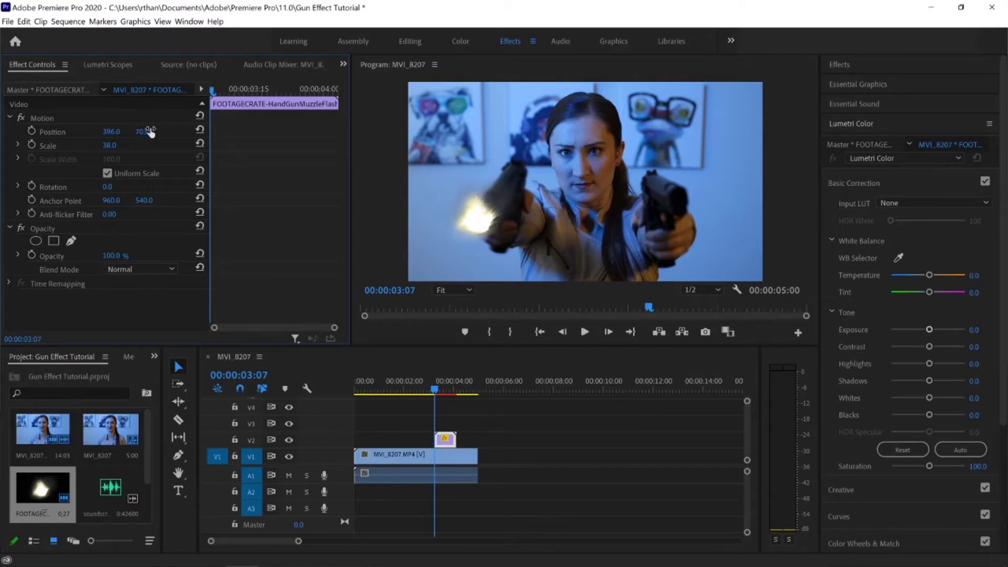
{"action": "mouse_move", "coordinate": [435, 390]}
{"action": "left_mouse_down"}
{"action": "mouse_move", "coordinate": [425, 393]}
{"action": "mouse_move", "coordinate": [442, 395]}
{"action": "left_mouse_up"}
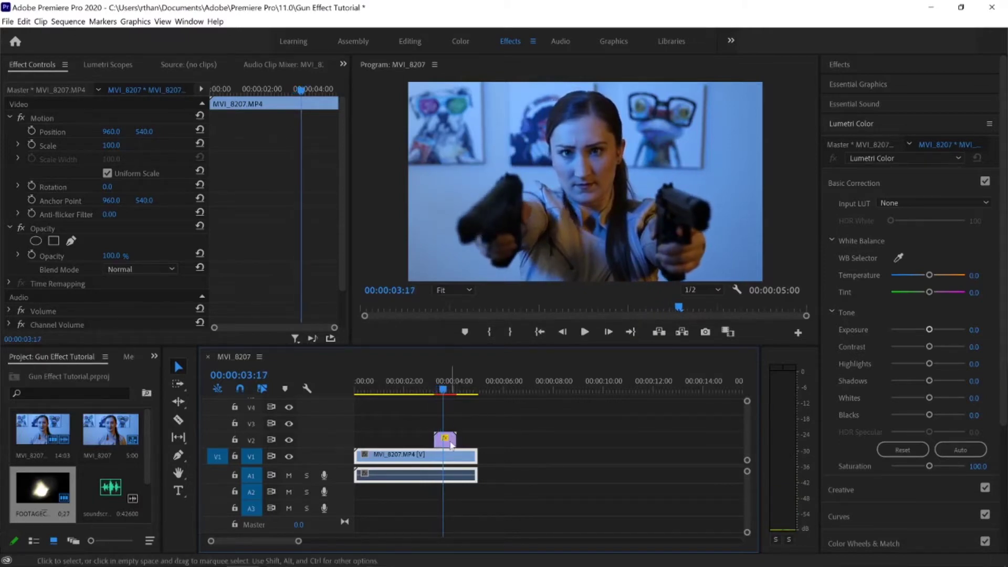
- Duplicate the flash onto V3 a few frames later and shift it left to 302, 776
{"action": "left_click", "coordinate": [448, 441]}
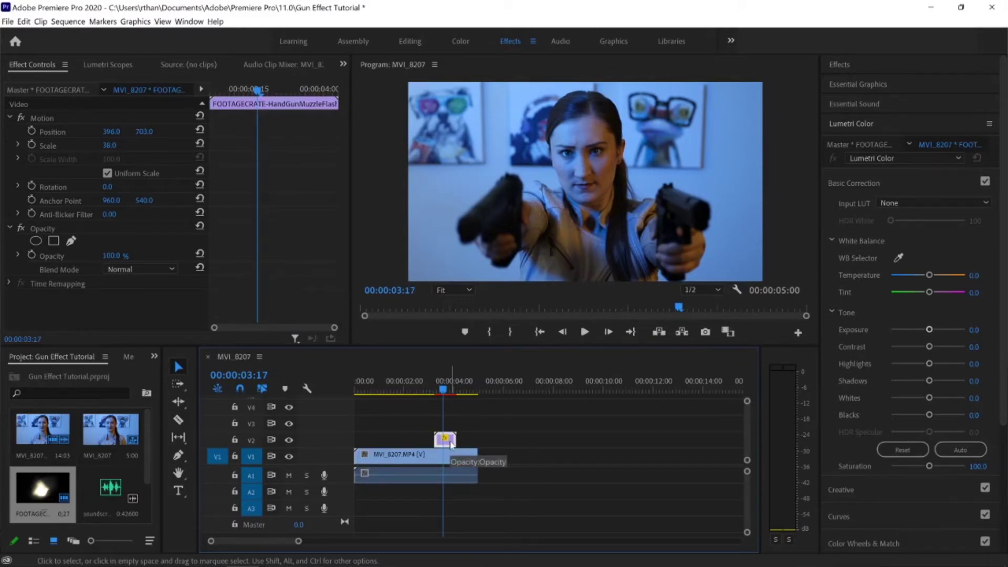
{"action": "left_click_drag", "start_coordinate": [451, 446], "coordinate": [459, 434]}
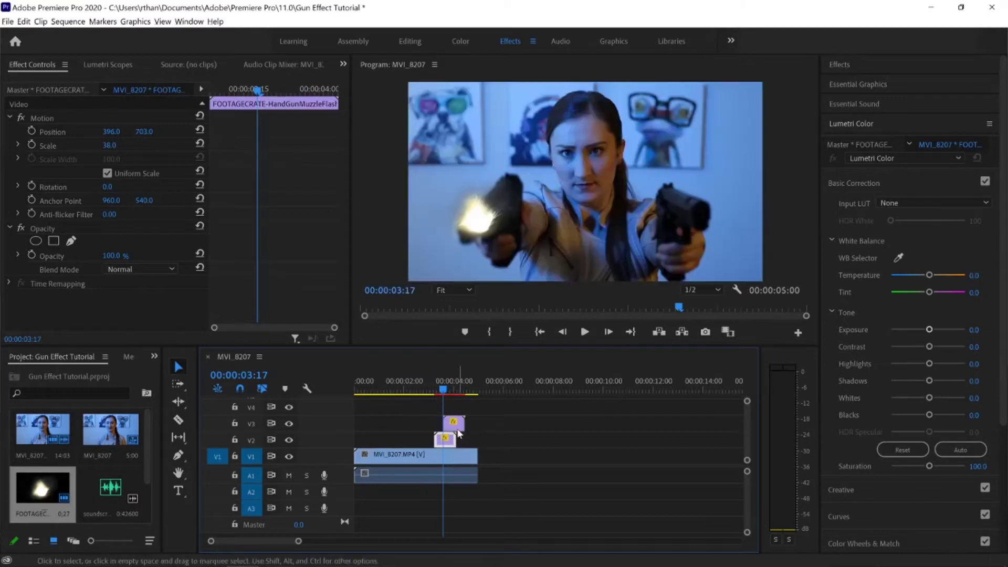
{"action": "key", "text": "space"}
{"action": "key", "text": "space"}
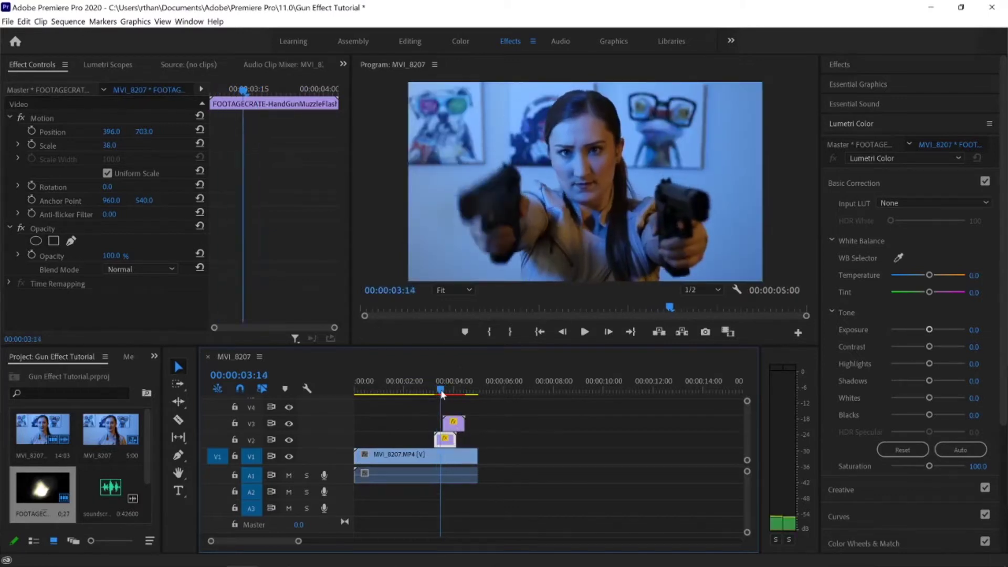
{"action": "mouse_move", "coordinate": [443, 394]}
{"action": "left_mouse_down"}
{"action": "mouse_move", "coordinate": [435, 395]}
{"action": "mouse_move", "coordinate": [445, 395]}
{"action": "left_mouse_up"}
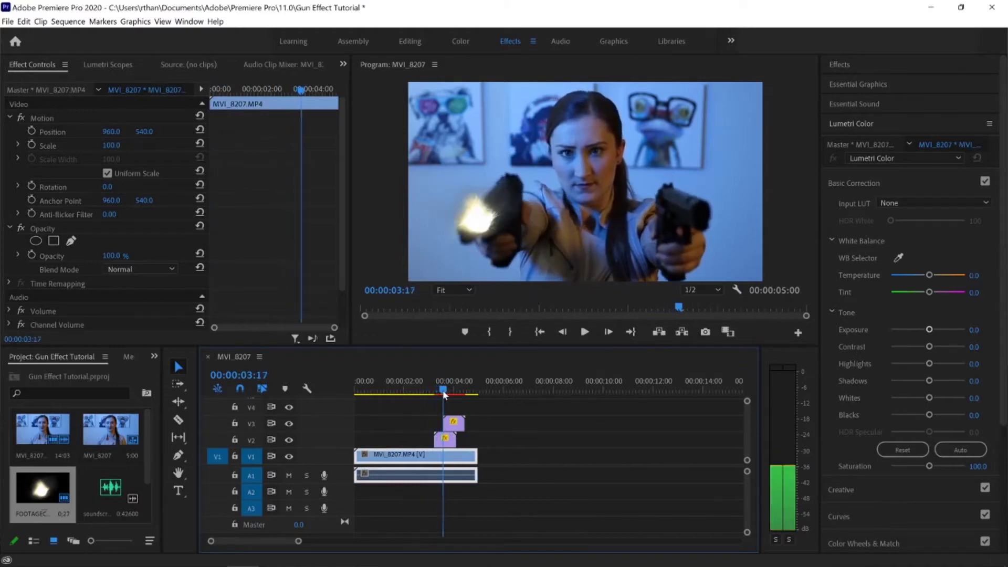
{"action": "left_click", "coordinate": [457, 422]}
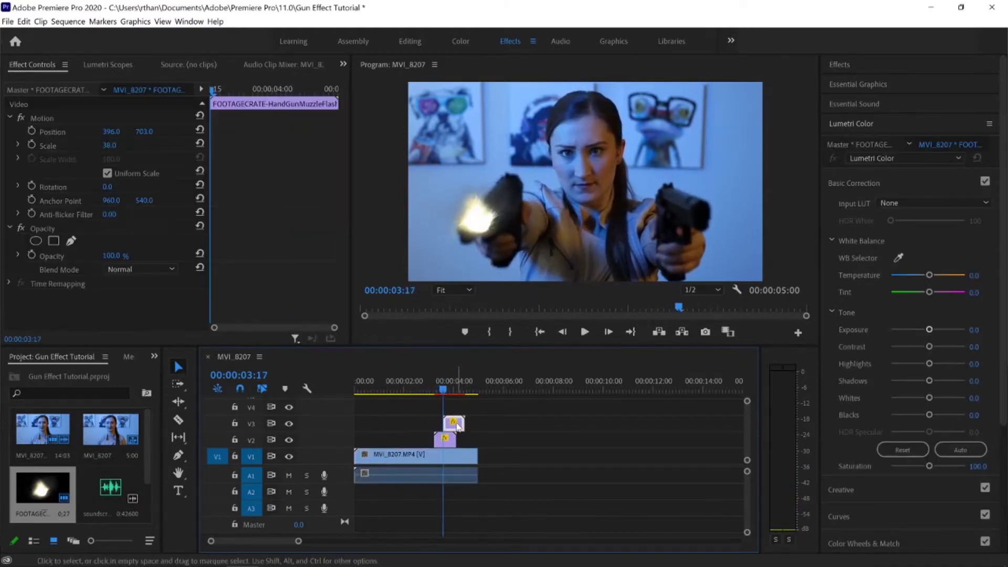
{"action": "left_click_drag", "start_coordinate": [113, 135], "coordinate": [150, 132]}
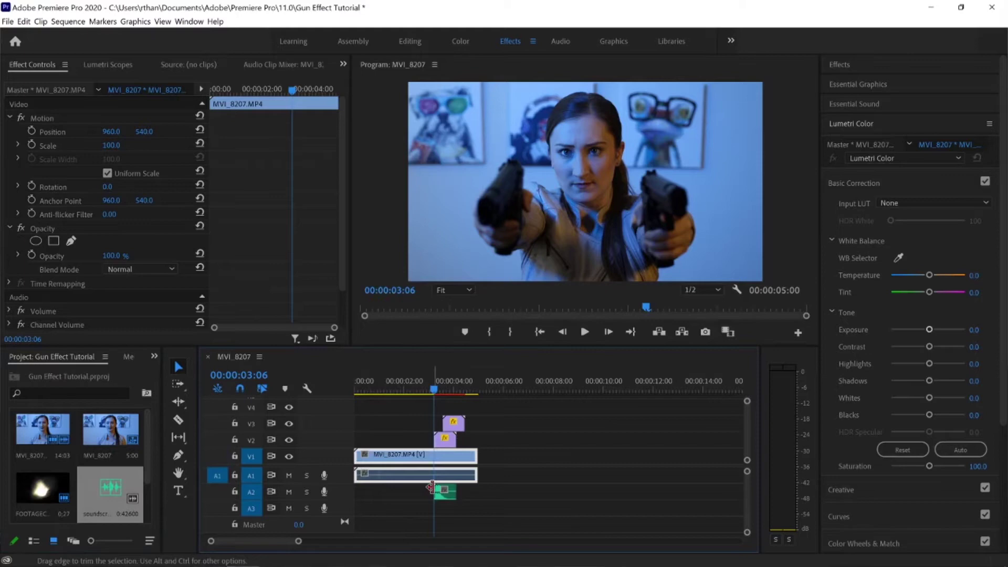
- Scrub around 00:00:03:06 to check the A2 gunshot sound lines up with the first flash
{"action": "left_click", "coordinate": [433, 390]}
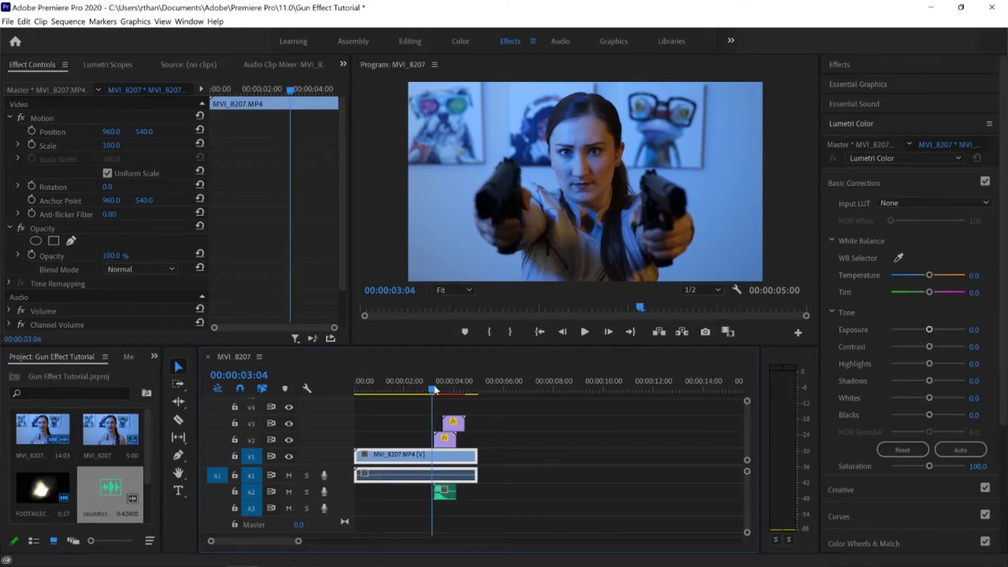
{"action": "left_click_drag", "start_coordinate": [434, 390], "coordinate": [448, 387]}
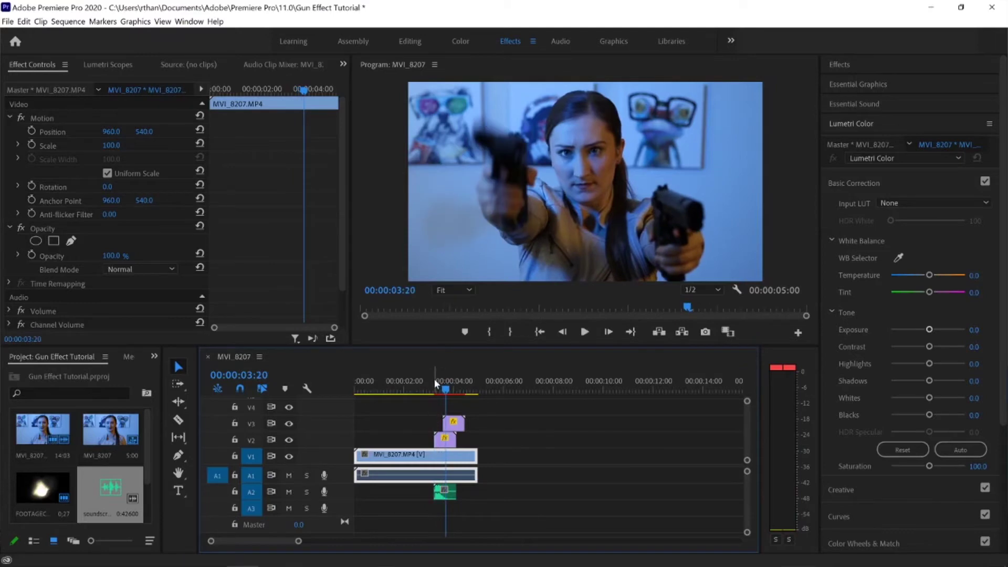
{"action": "key", "text": "Right"}
{"action": "key", "text": "Right"}
{"action": "key", "text": "Right"}
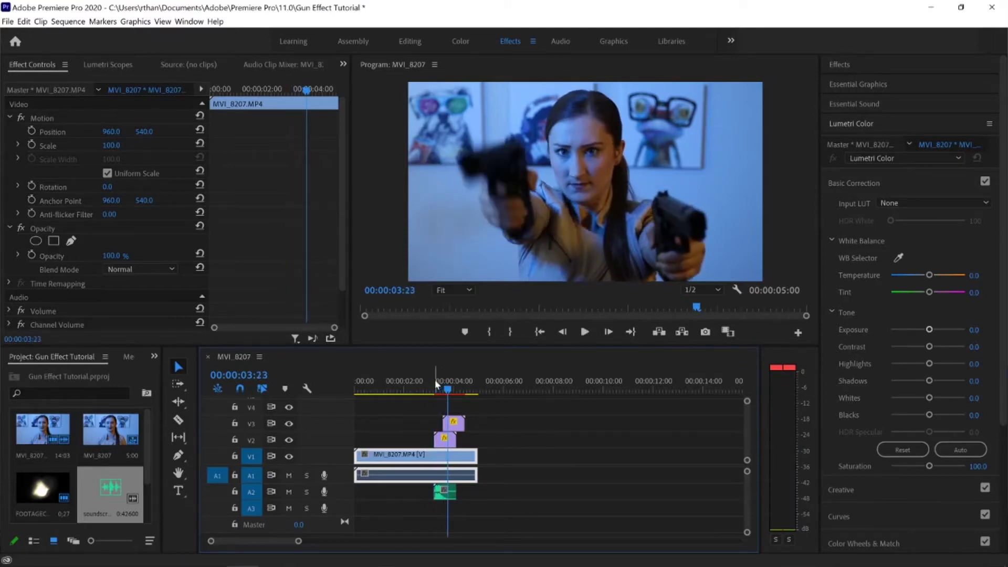
{"action": "left_click", "coordinate": [436, 389]}
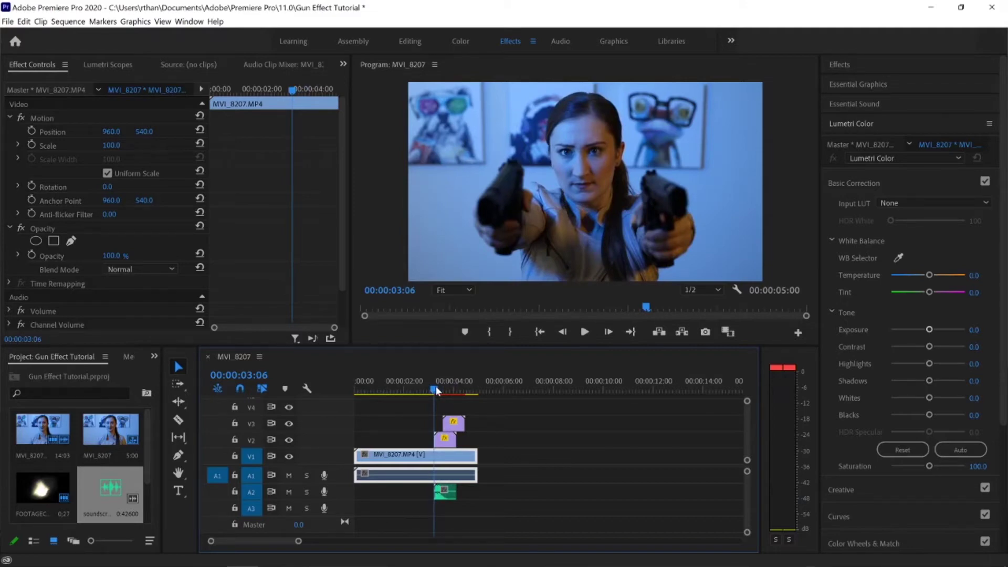
- Change the gain of the A2 handgun gunshot sound and play through the shot to hear it
{"action": "left_click", "coordinate": [450, 495]}
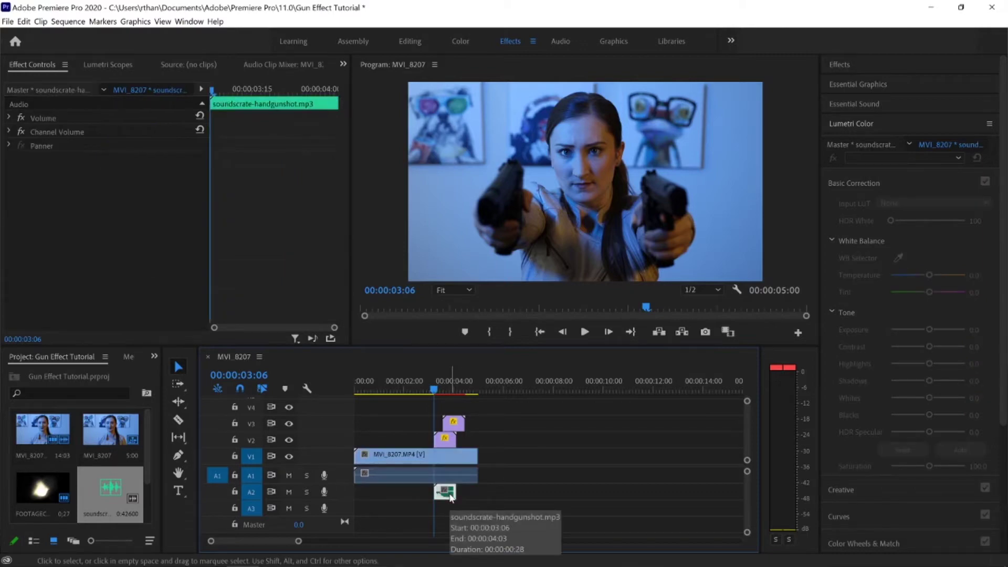
{"action": "key", "text": "g"}
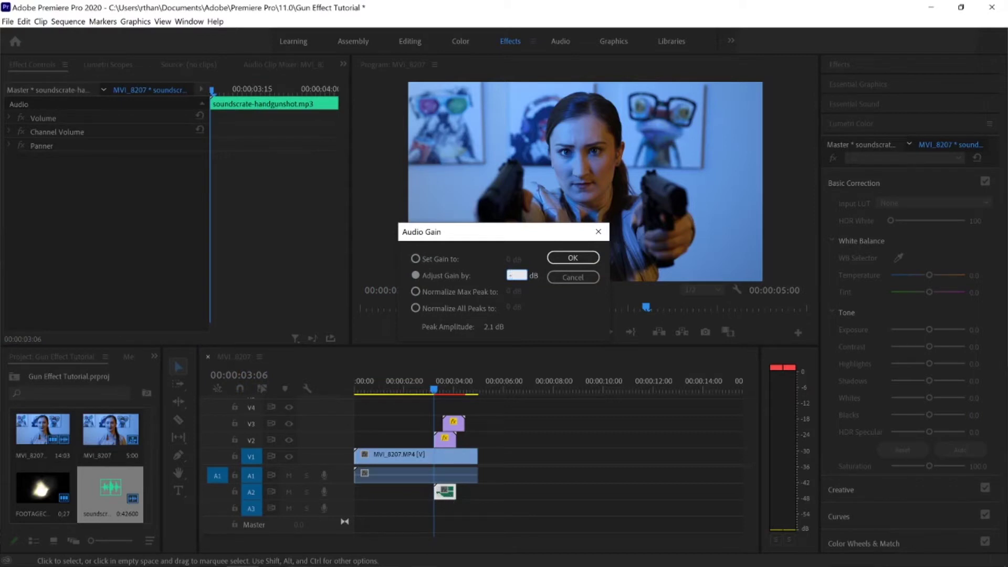
{"action": "key", "text": "Return"}
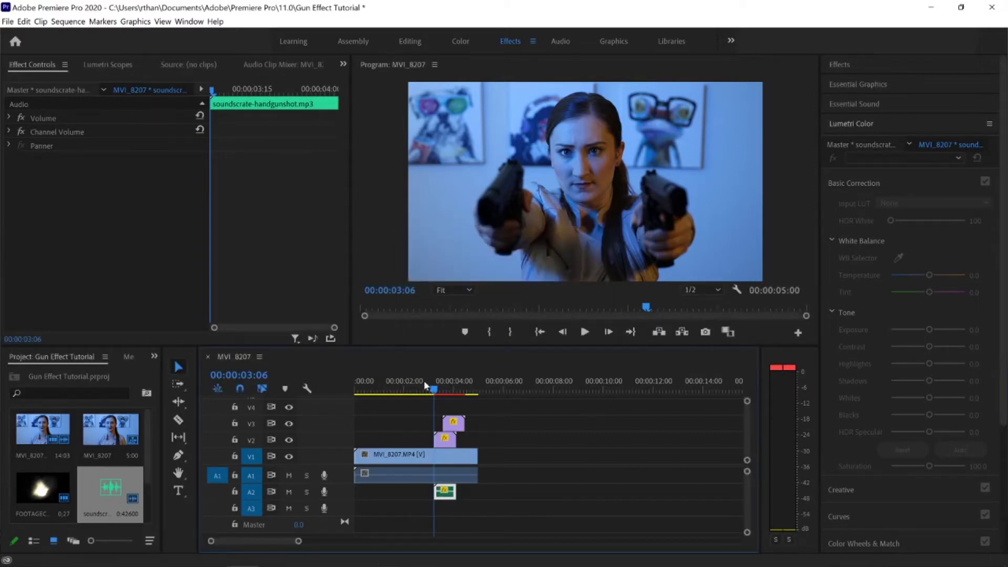
{"action": "left_click_drag", "start_coordinate": [434, 389], "coordinate": [430, 388]}
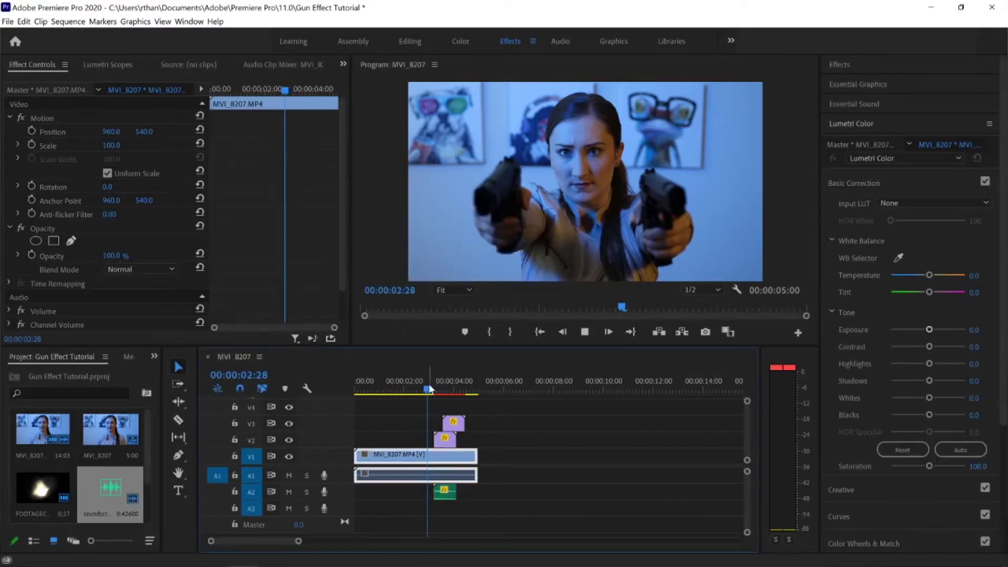
{"action": "key", "text": "space"}
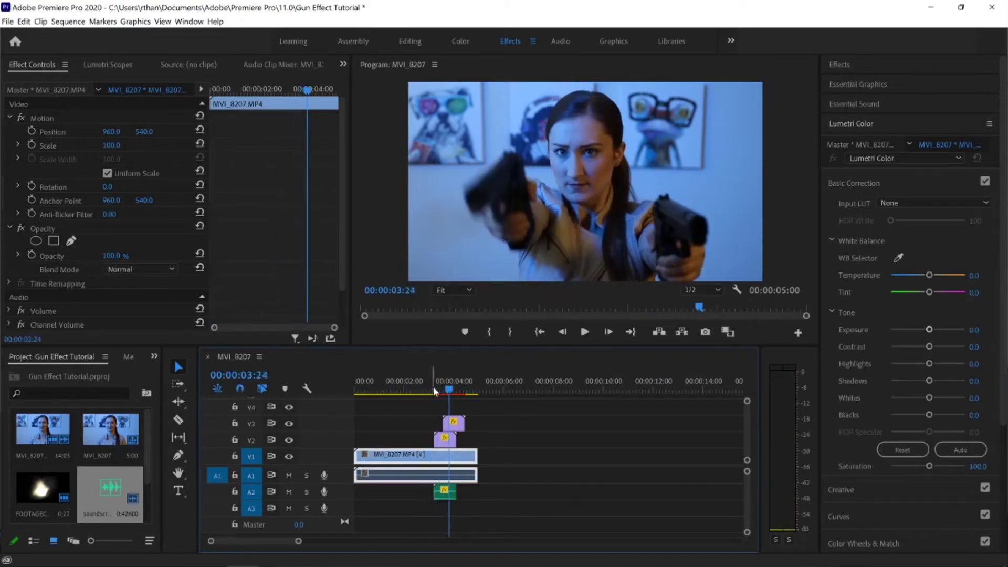
{"action": "key", "text": "Left"}
{"action": "key", "text": "Left"}
{"action": "key", "text": "Left"}
{"action": "key", "text": "Left"}
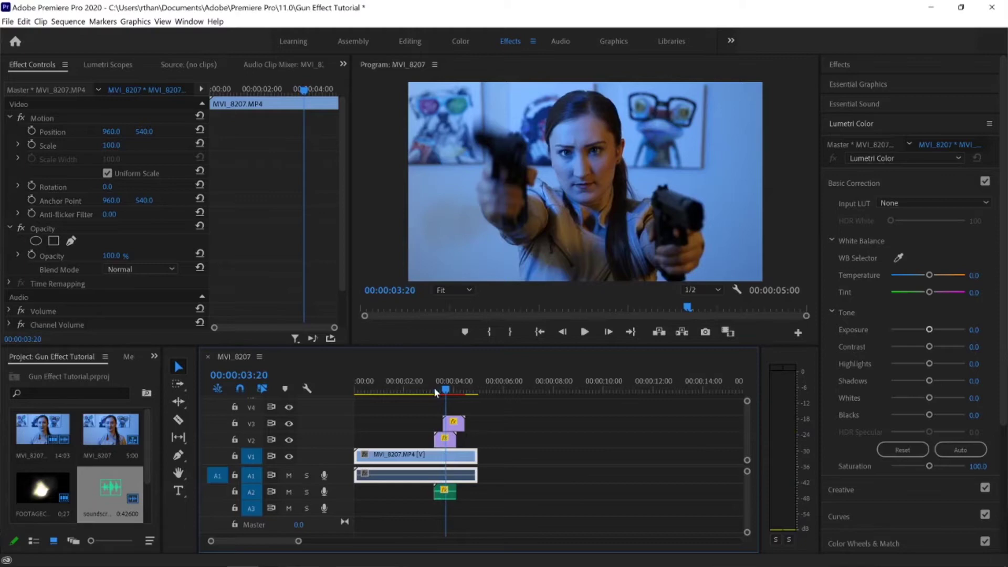
{"action": "left_click", "coordinate": [446, 496]}
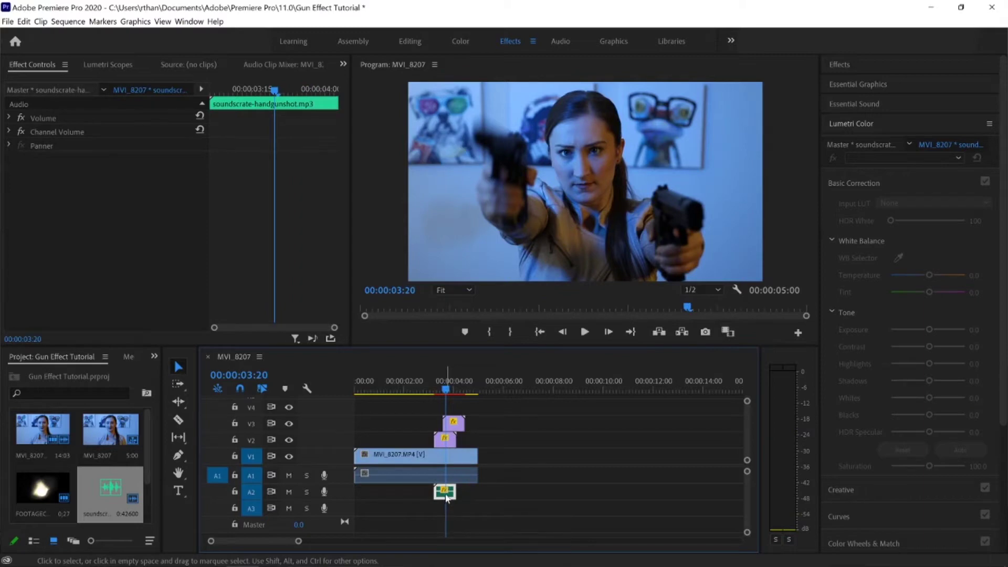
- Copy the gunshot sound onto A3 at the second flash near 03:17, then play from 03:03 to check timing
{"action": "left_click_drag", "start_coordinate": [445, 391], "coordinate": [444, 391]}
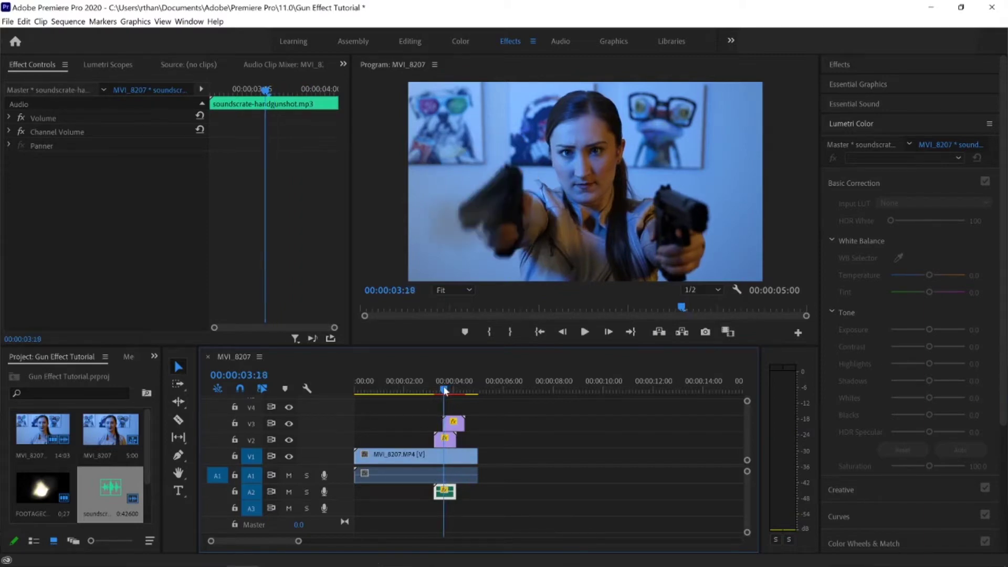
{"action": "left_click_drag", "start_coordinate": [444, 392], "coordinate": [443, 391]}
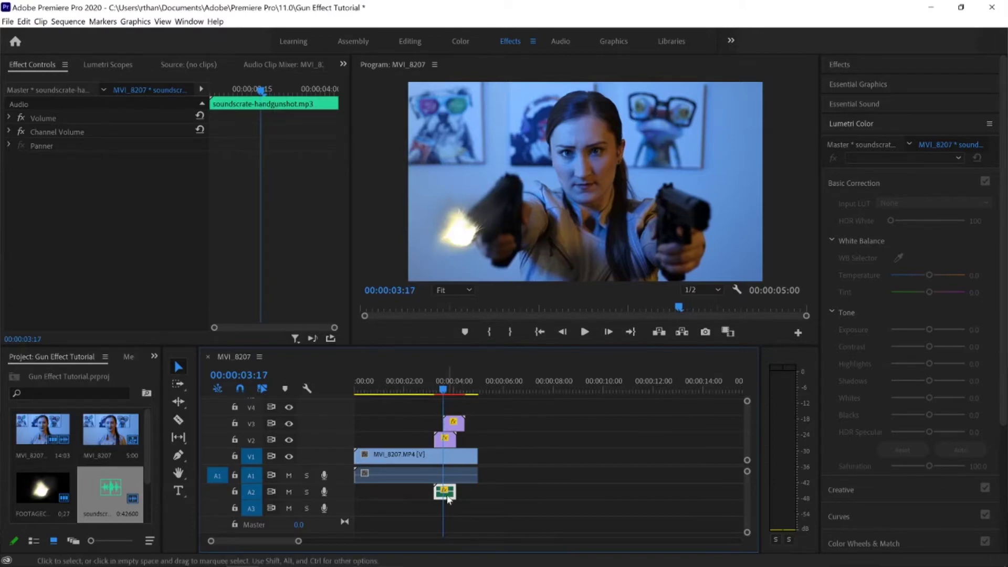
{"action": "left_click_drag", "start_coordinate": [450, 500], "coordinate": [459, 509]}
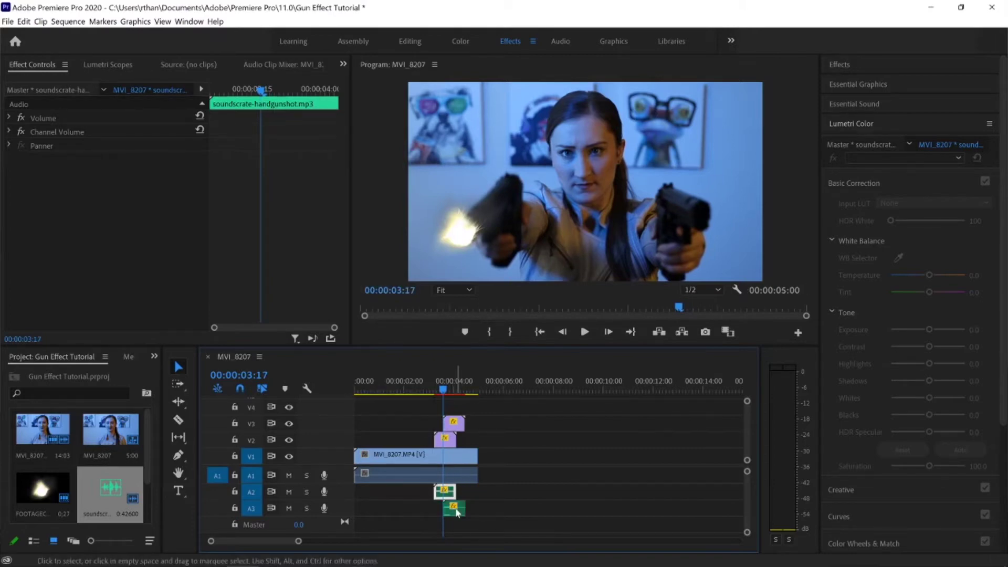
{"action": "left_click_drag", "start_coordinate": [443, 391], "coordinate": [433, 396]}
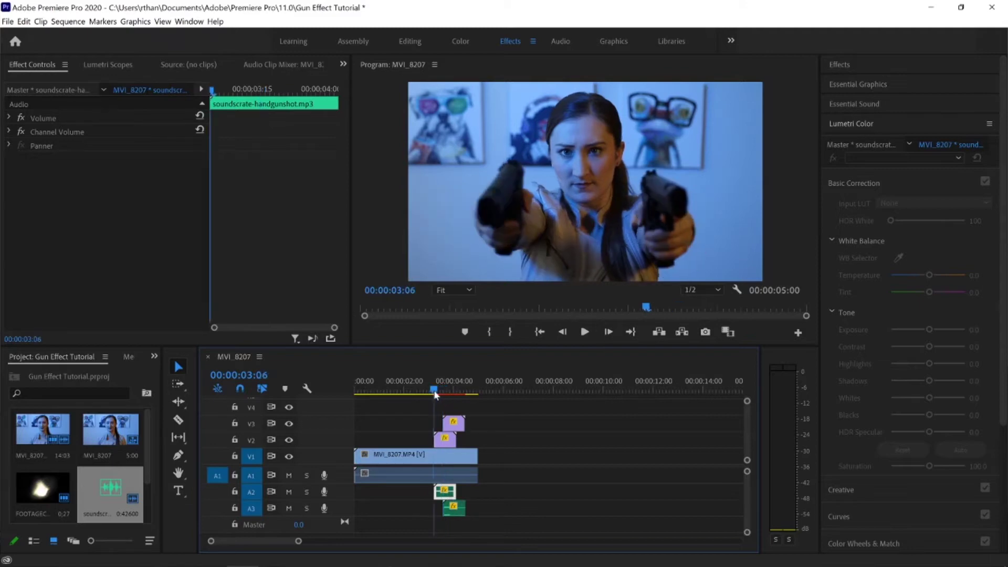
{"action": "key", "text": "space"}
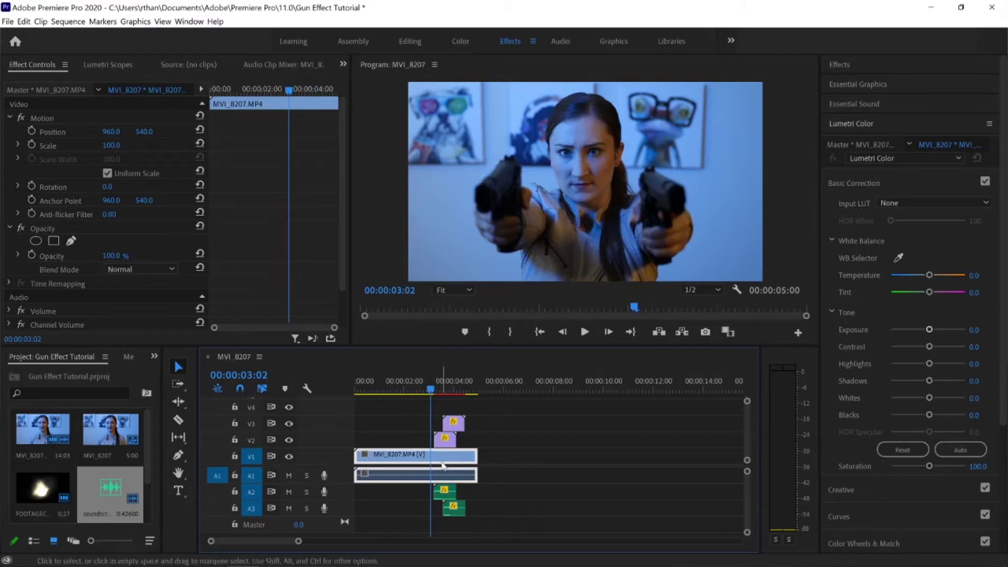
{"action": "left_click", "coordinate": [855, 494]}
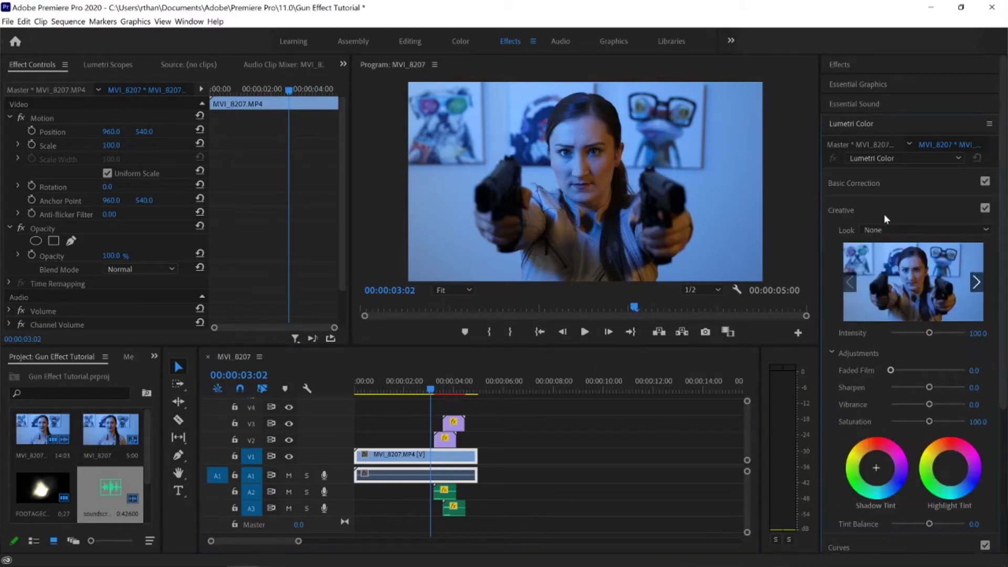
- Try the SL BLUE COLD look, then settle on SL BLUE STEEL as the Lumetri Creative look
{"action": "left_click", "coordinate": [886, 232]}
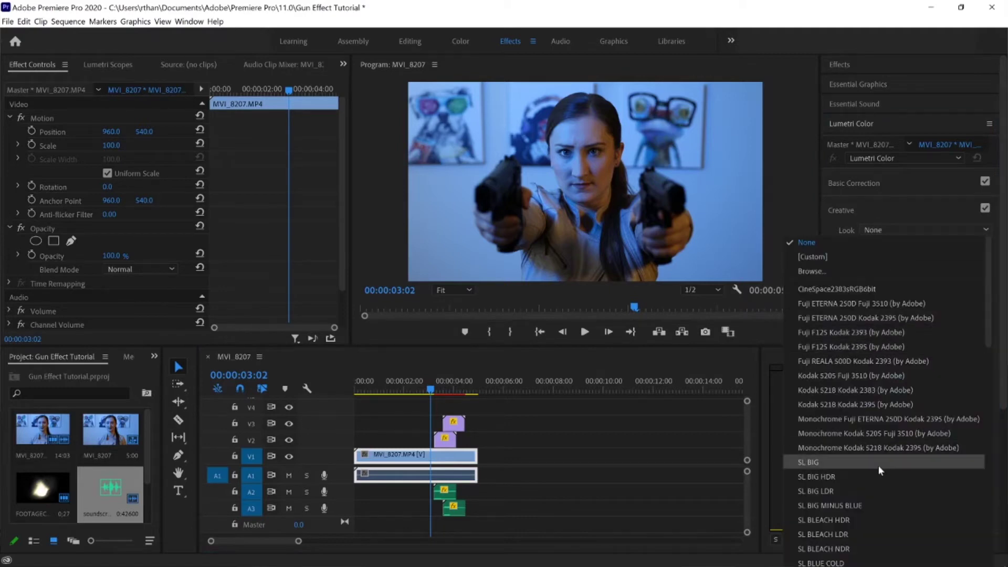
{"action": "scroll", "coordinate": [878, 465], "scroll_direction": "down", "scroll_amount": 4}
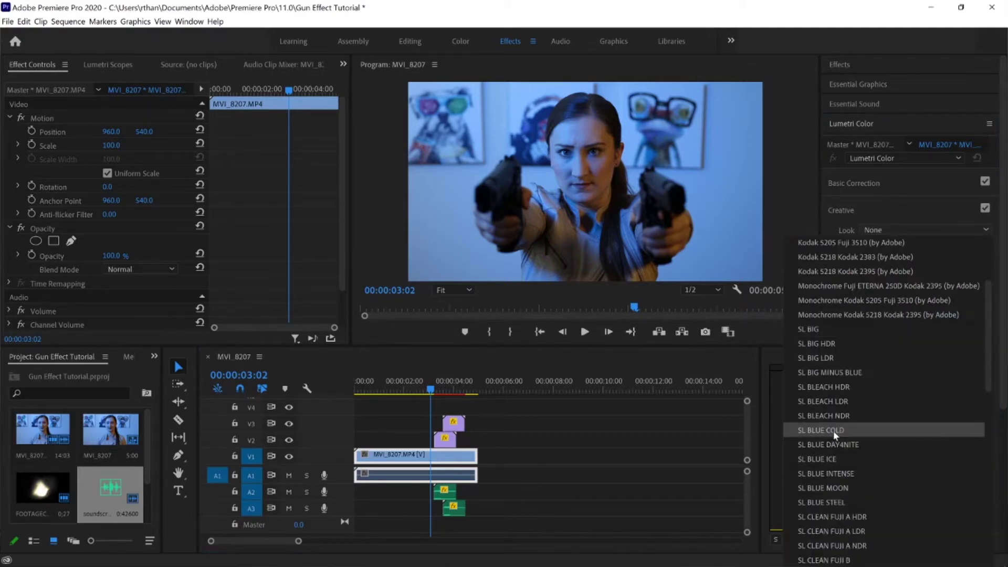
{"action": "left_click", "coordinate": [834, 430]}
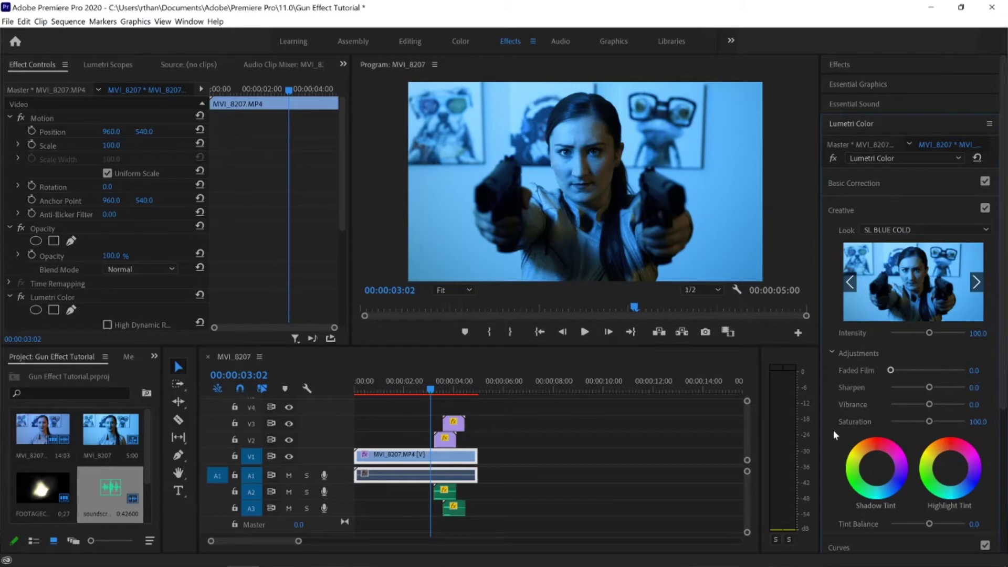
{"action": "left_click", "coordinate": [910, 230]}
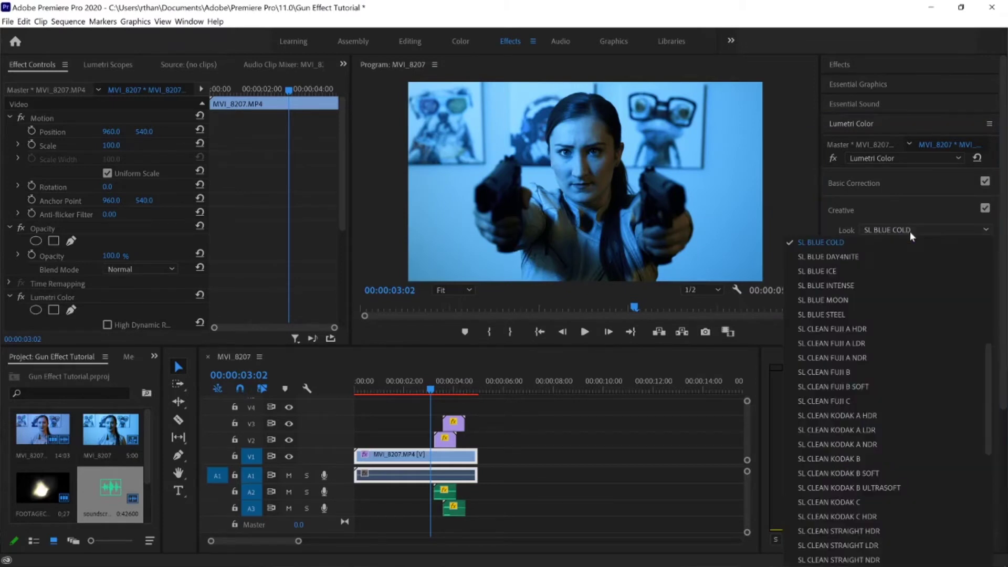
{"action": "key", "text": "Escape"}
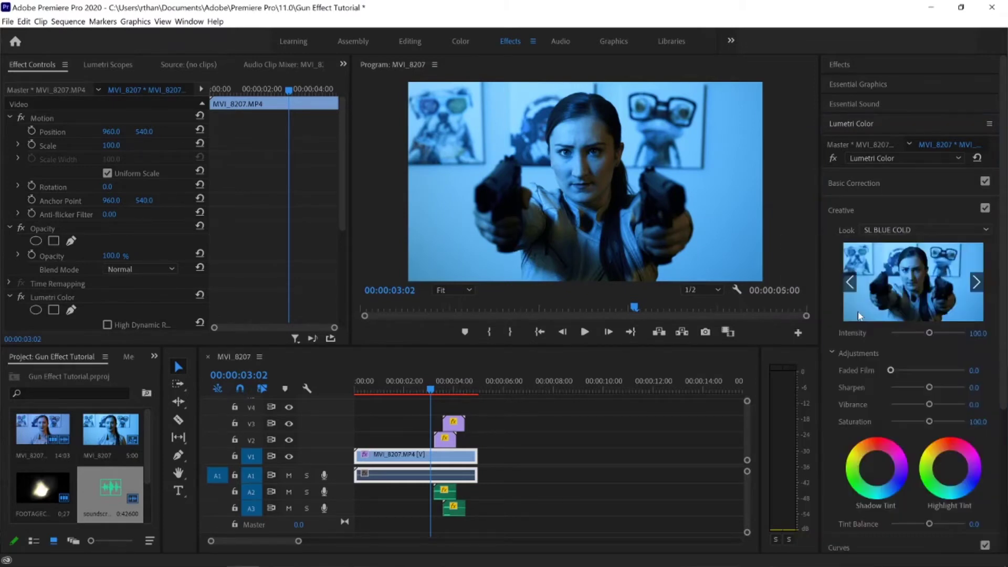
{"action": "left_click", "coordinate": [858, 315]}
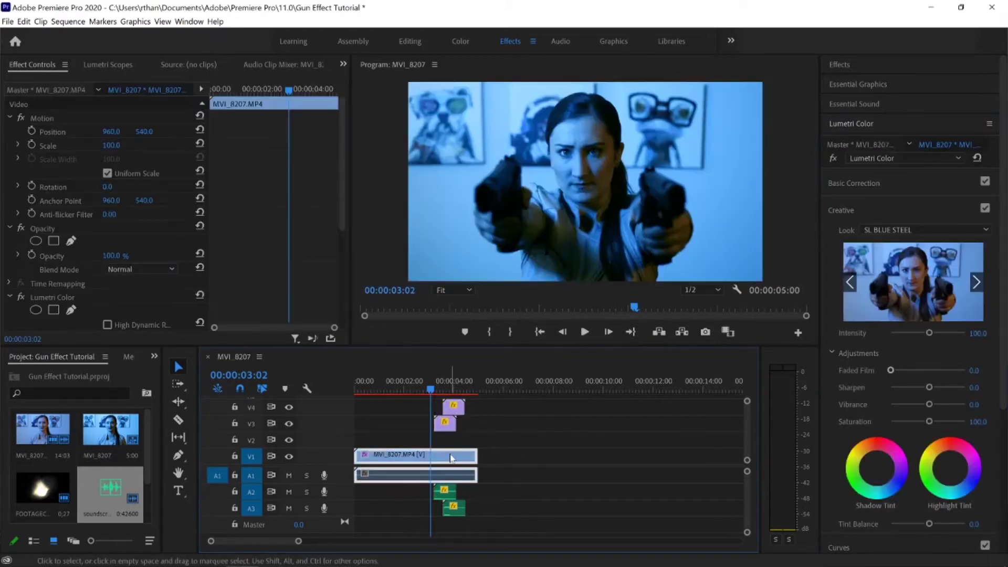
- Duplicate the V1 MVI_8207.MP4 clip onto V2 directly above it
{"action": "left_click_drag", "start_coordinate": [451, 458], "coordinate": [450, 446]}
- Add a free-draw bezier opacity mask to the V2 copy at frame 03:06
{"action": "left_click", "coordinate": [451, 446]}
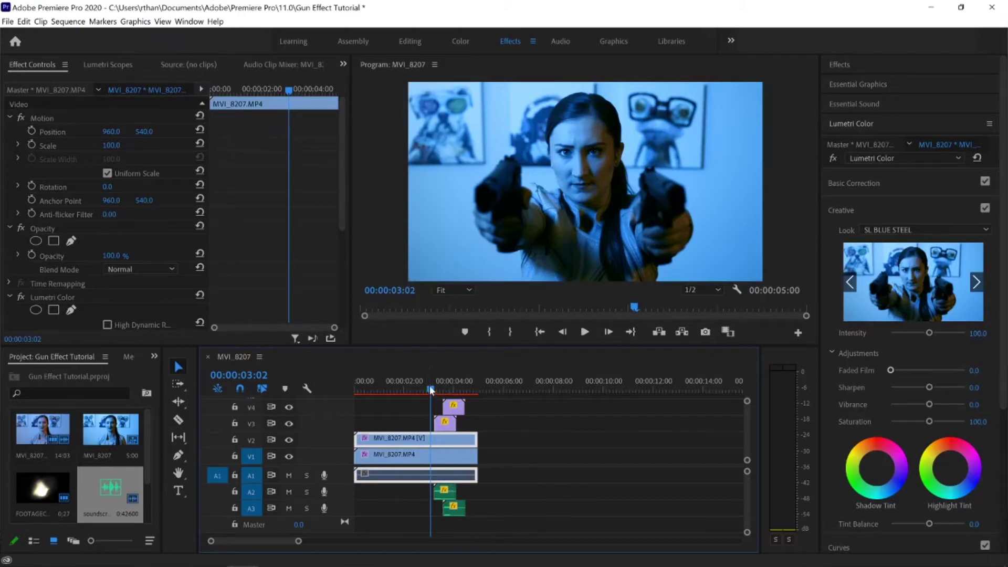
{"action": "left_click_drag", "start_coordinate": [430, 390], "coordinate": [434, 389]}
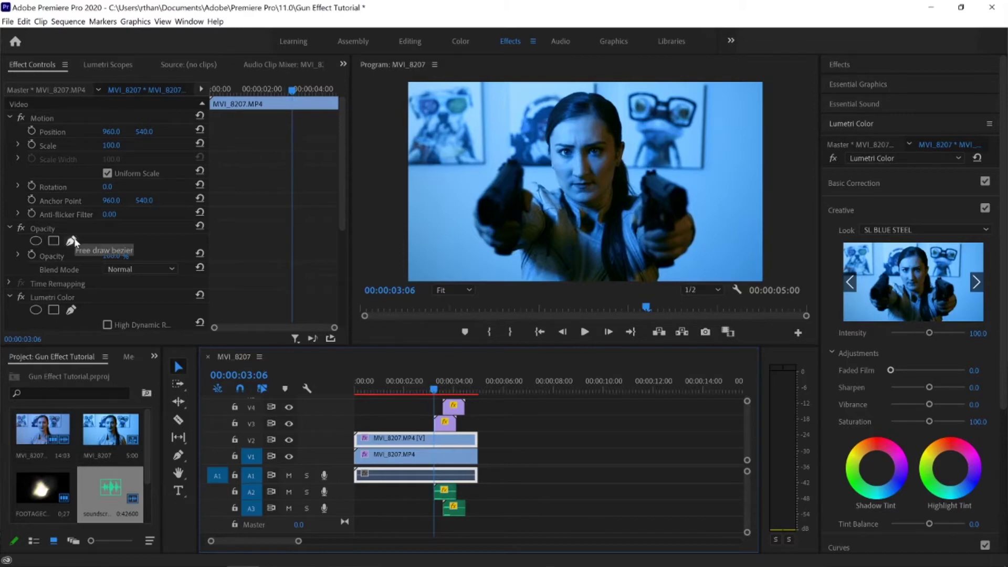
{"action": "left_click", "coordinate": [54, 241]}
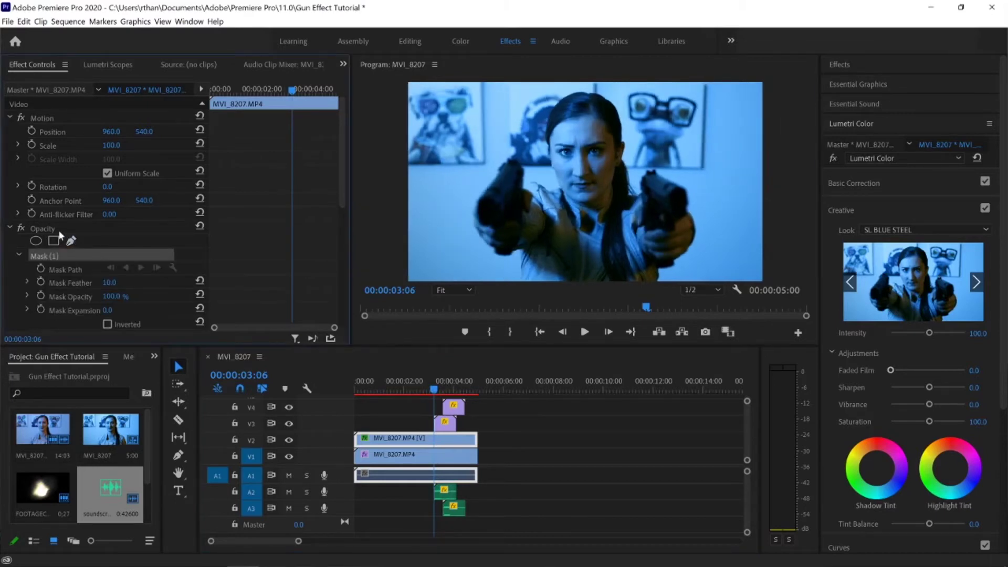
{"action": "left_click", "coordinate": [71, 241]}
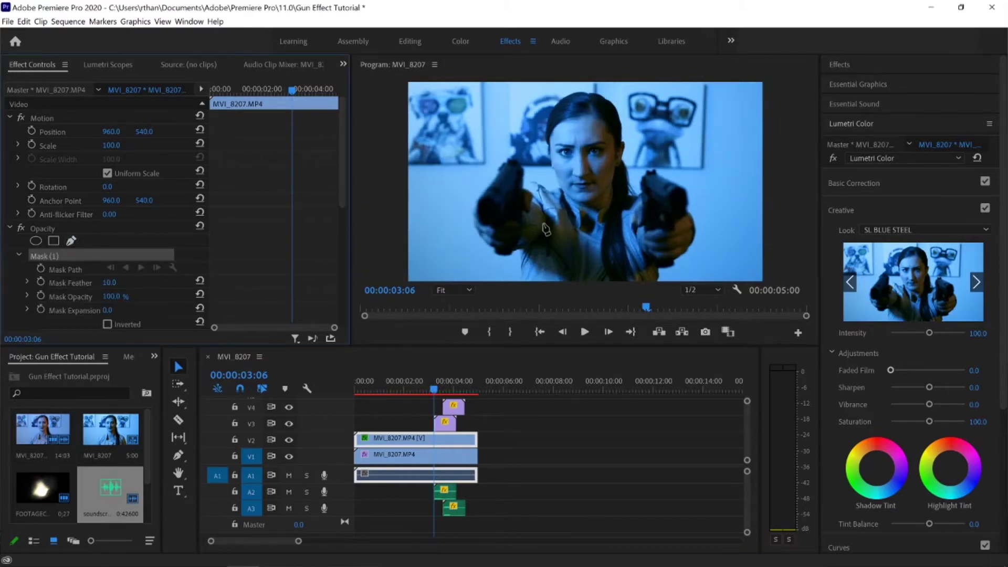
- Draw the mask points around her left arm and face, closing the outline
{"action": "left_click", "coordinate": [482, 225]}
{"action": "left_click", "coordinate": [495, 251]}
{"action": "left_click", "coordinate": [544, 241]}
{"action": "left_click", "coordinate": [584, 214]}
{"action": "left_click", "coordinate": [574, 121]}
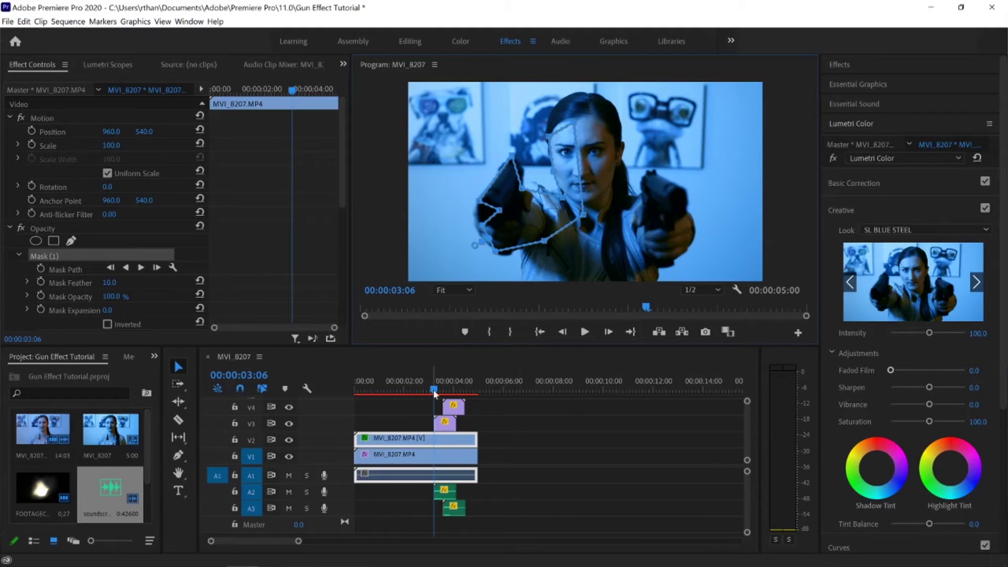
- On the muzzle-flash frame, warm the masked area with Lumetri Temperature 93 and Exposure 2.2
{"action": "key", "text": "Right"}
{"action": "left_click", "coordinate": [900, 191]}
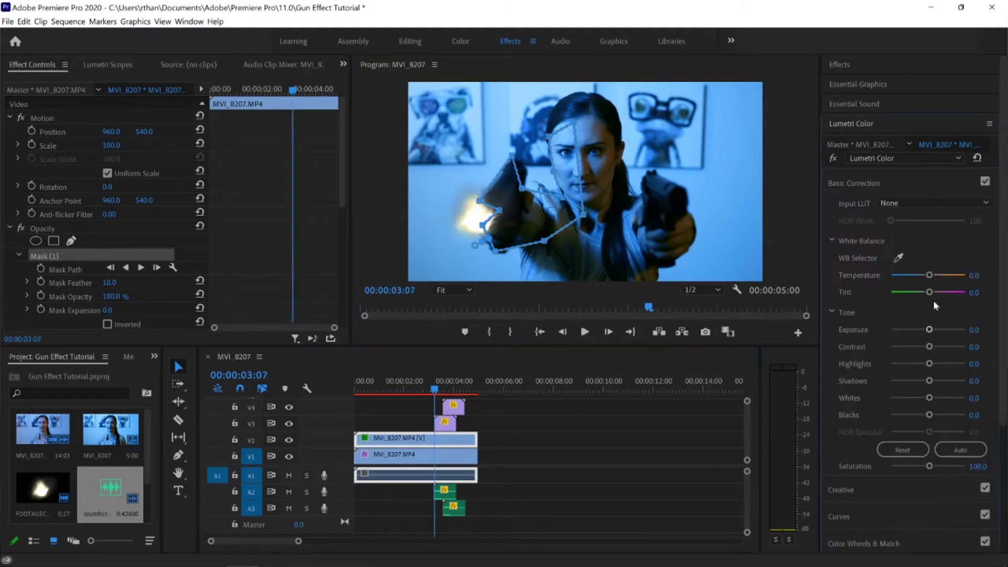
{"action": "left_click_drag", "start_coordinate": [931, 274], "coordinate": [939, 278]}
{"action": "left_click_drag", "start_coordinate": [938, 278], "coordinate": [963, 279]}
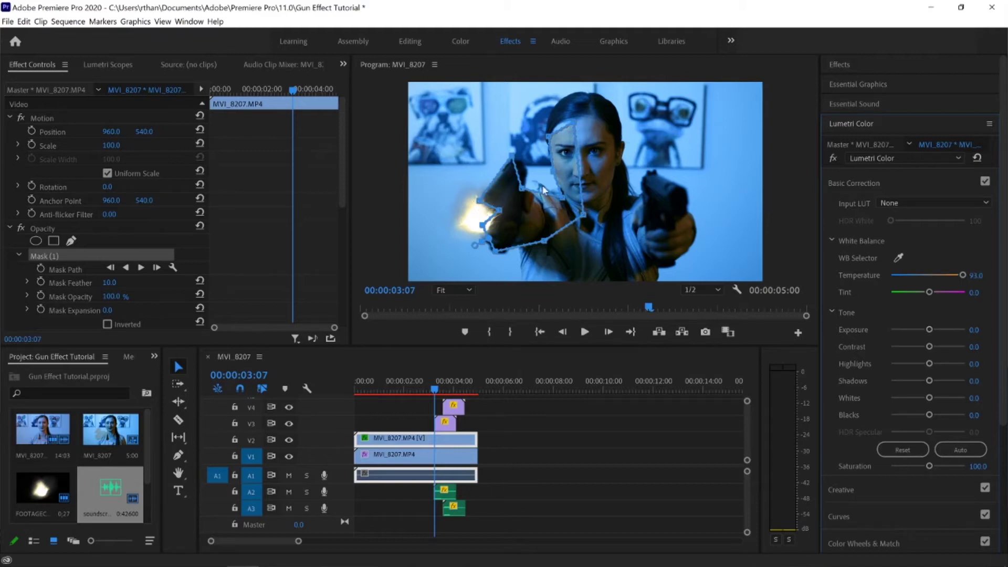
{"action": "left_click_drag", "start_coordinate": [929, 329], "coordinate": [935, 329]}
{"action": "left_click_drag", "start_coordinate": [935, 331], "coordinate": [945, 332]}
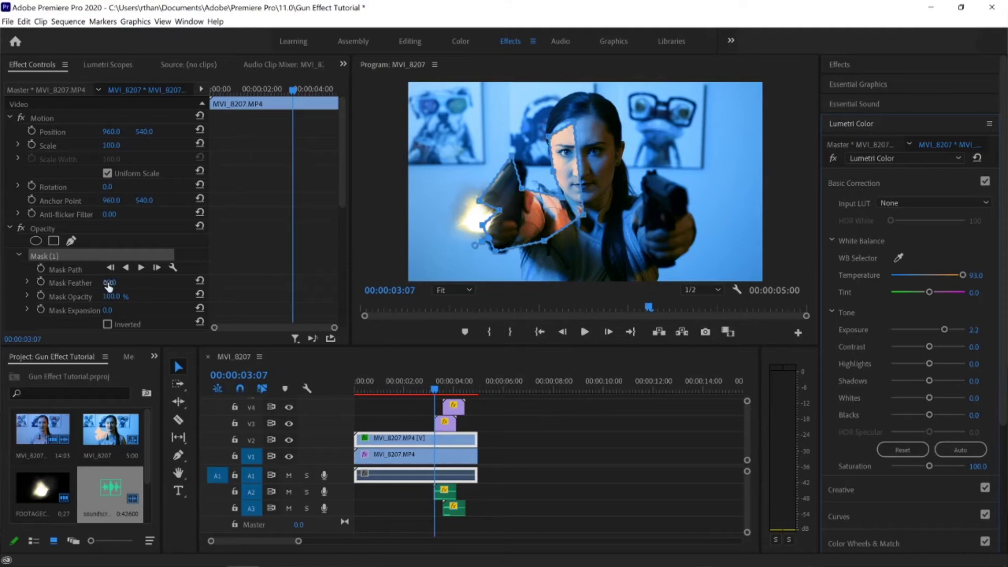
- Soften the mask edge to Feather 40, adjust its lower-left point, and preview from about 2:29
{"action": "left_click_drag", "start_coordinate": [108, 285], "coordinate": [119, 284]}
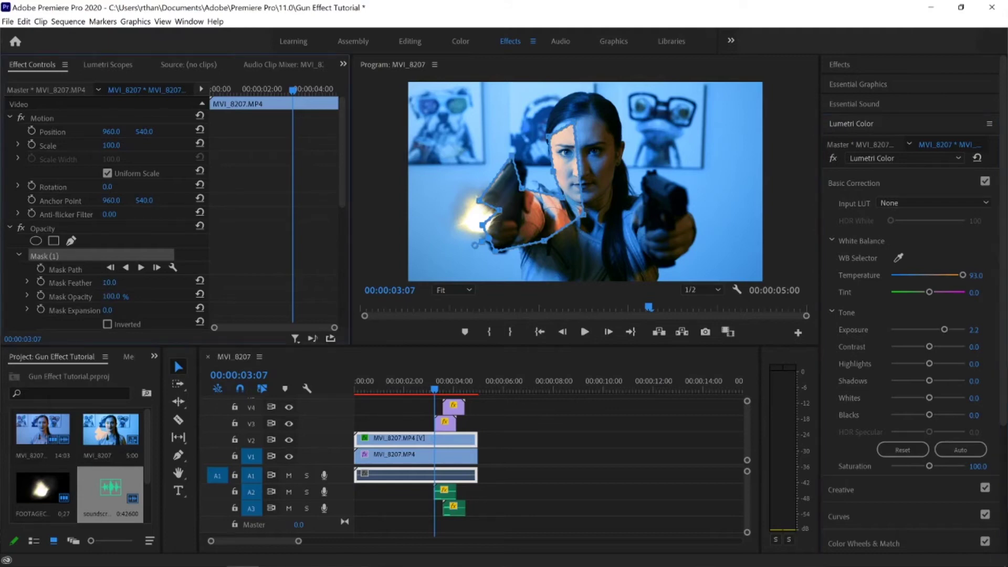
{"action": "left_click_drag", "start_coordinate": [475, 245], "coordinate": [470, 247]}
{"action": "left_click_drag", "start_coordinate": [109, 283], "coordinate": [111, 283]}
{"action": "left_click_drag", "start_coordinate": [431, 389], "coordinate": [436, 390]}
{"action": "key", "text": "d"}
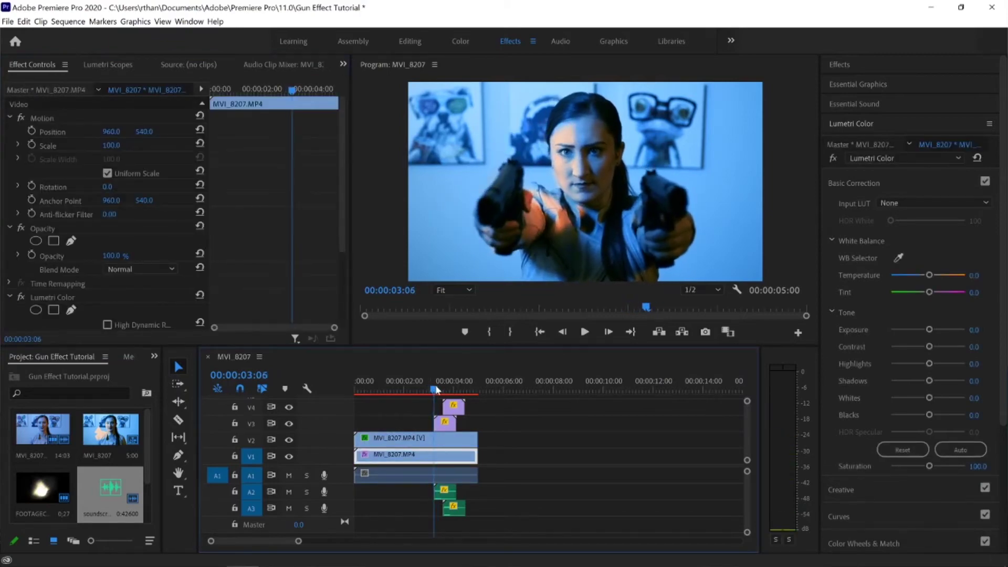
- Split the V2 masked copy at the flash frame with the Razor and delete the earlier part
{"action": "left_click", "coordinate": [437, 443]}
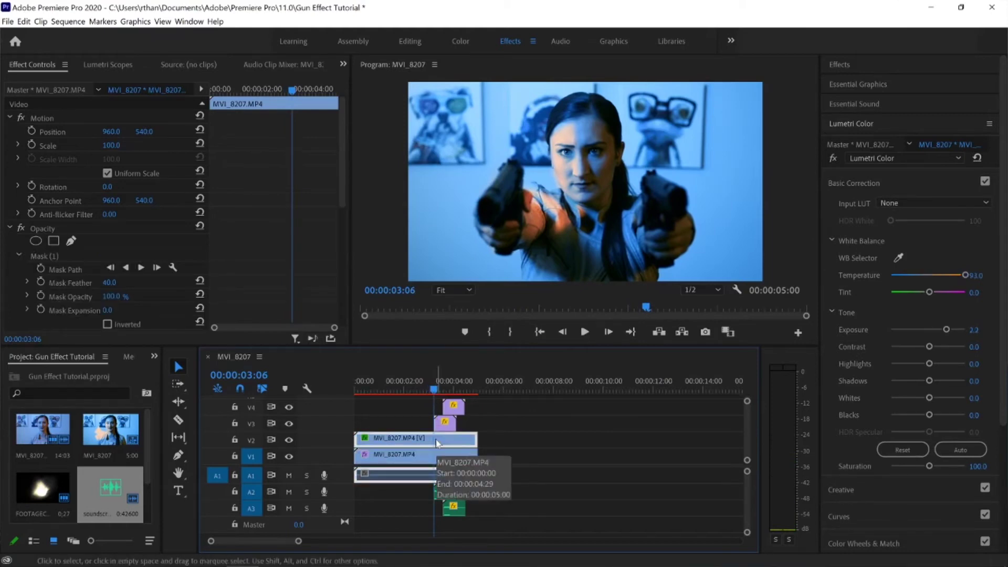
{"action": "key", "text": "c"}
{"action": "left_click", "coordinate": [436, 443]}
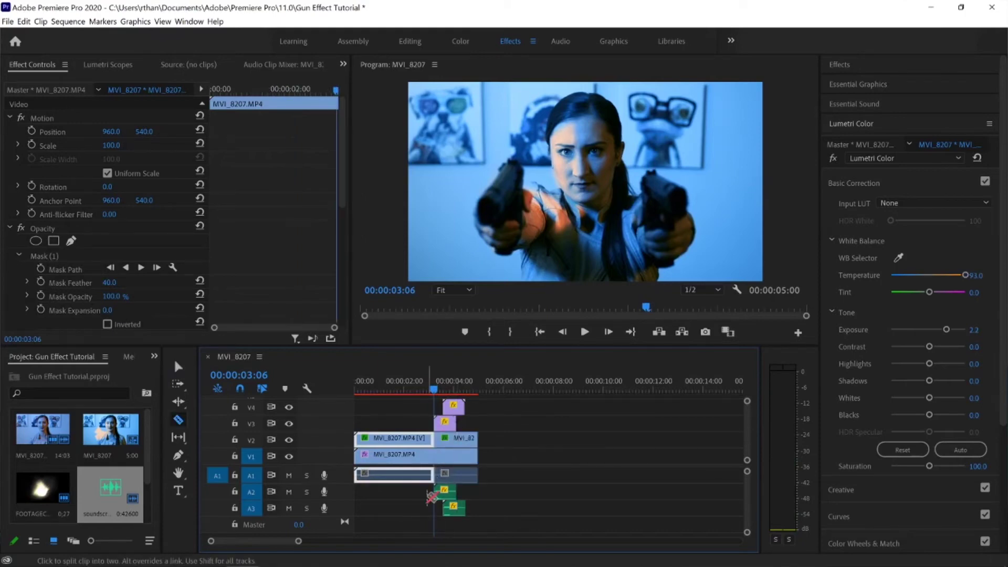
{"action": "scroll", "coordinate": [536, 442], "scroll_direction": "up", "scroll_amount": 5}
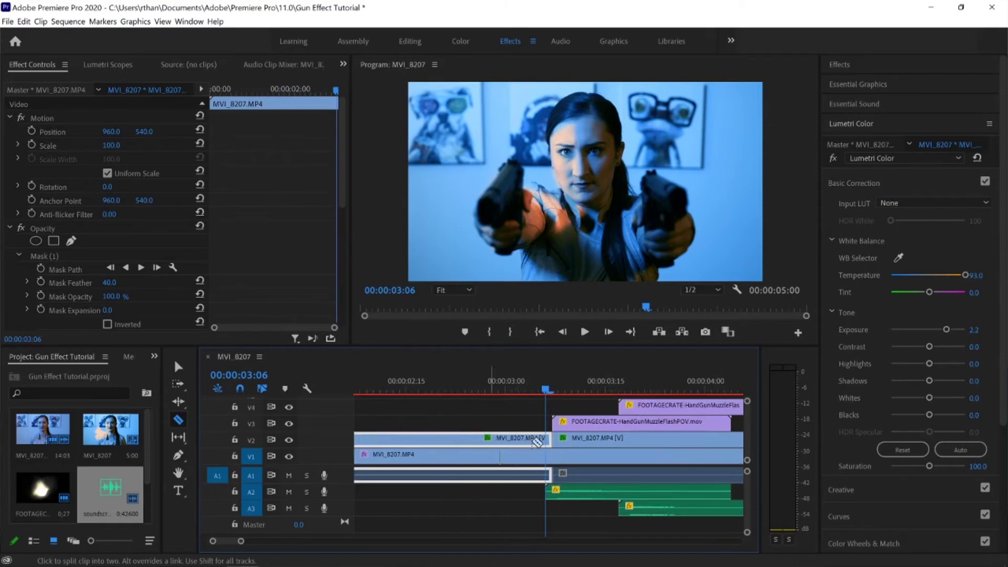
{"action": "left_click", "coordinate": [559, 442]}
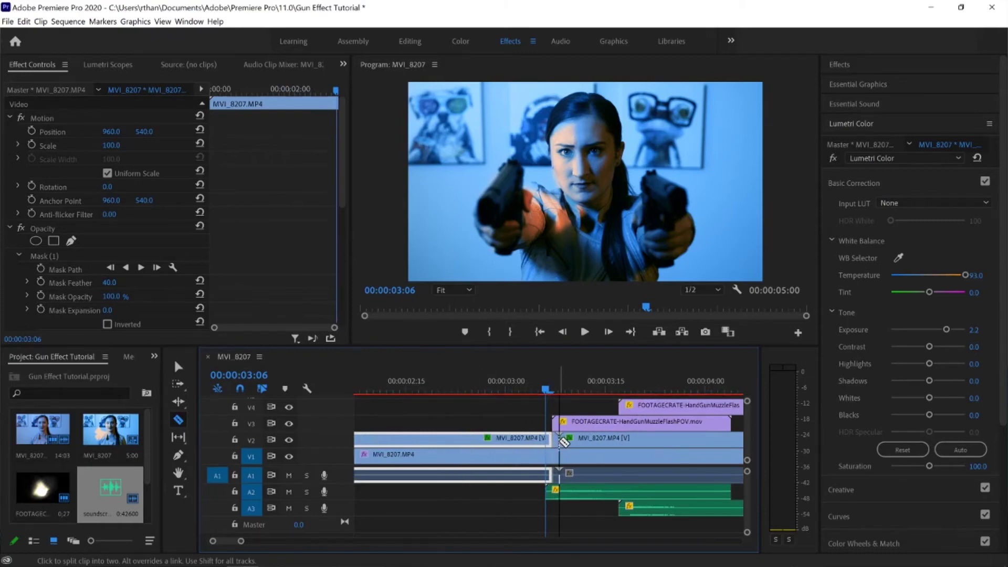
{"action": "key", "text": "v"}
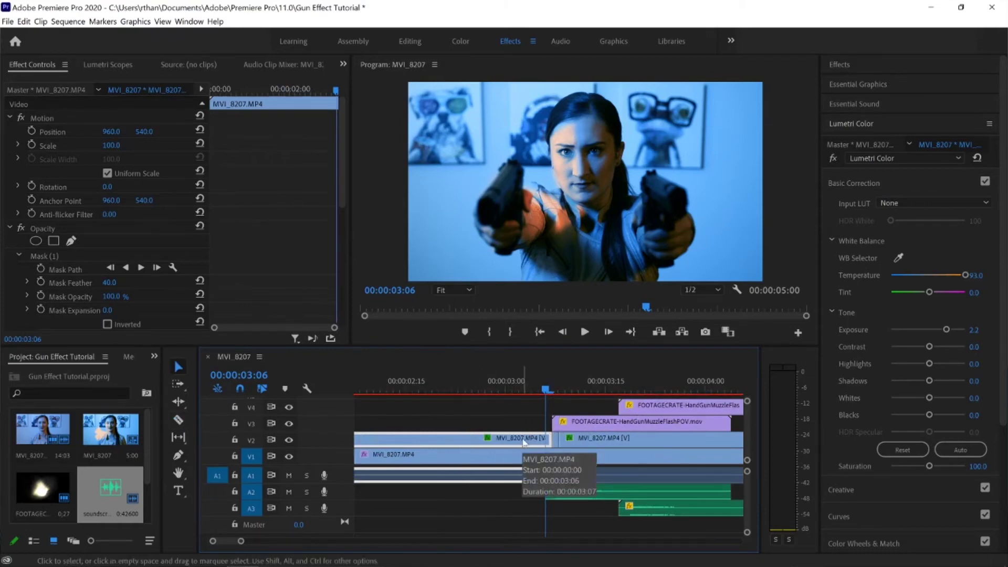
{"action": "key", "text": "Delete"}
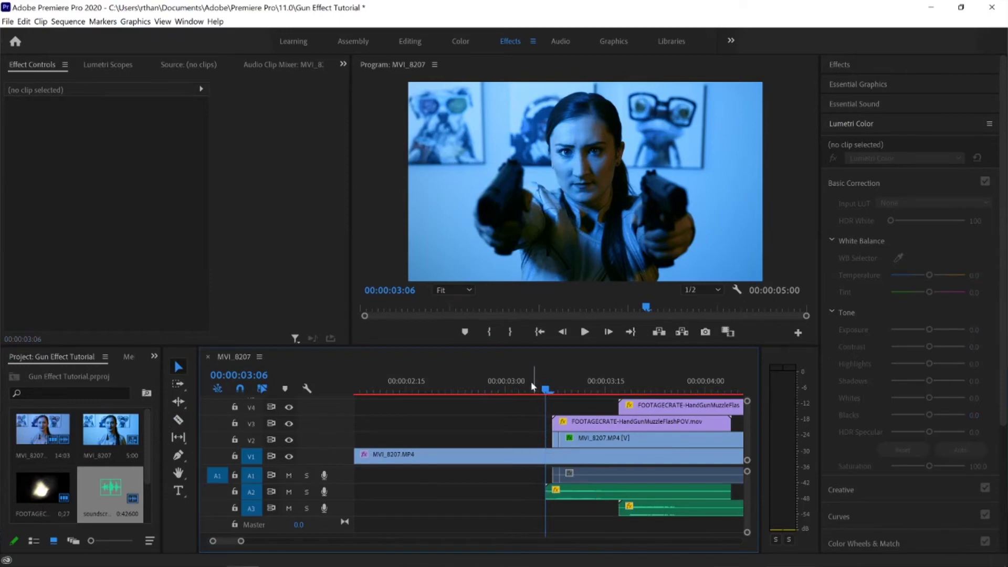
- Trim the remaining V2 clip to start a few frames later, then review at 03:07
{"action": "left_click", "coordinate": [561, 439]}
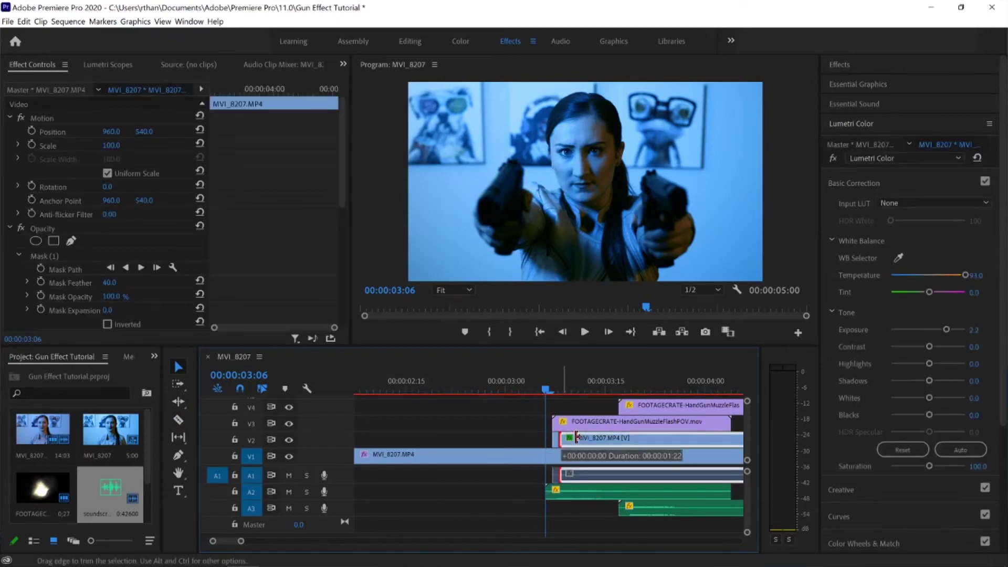
{"action": "left_click_drag", "start_coordinate": [560, 439], "coordinate": [620, 438]}
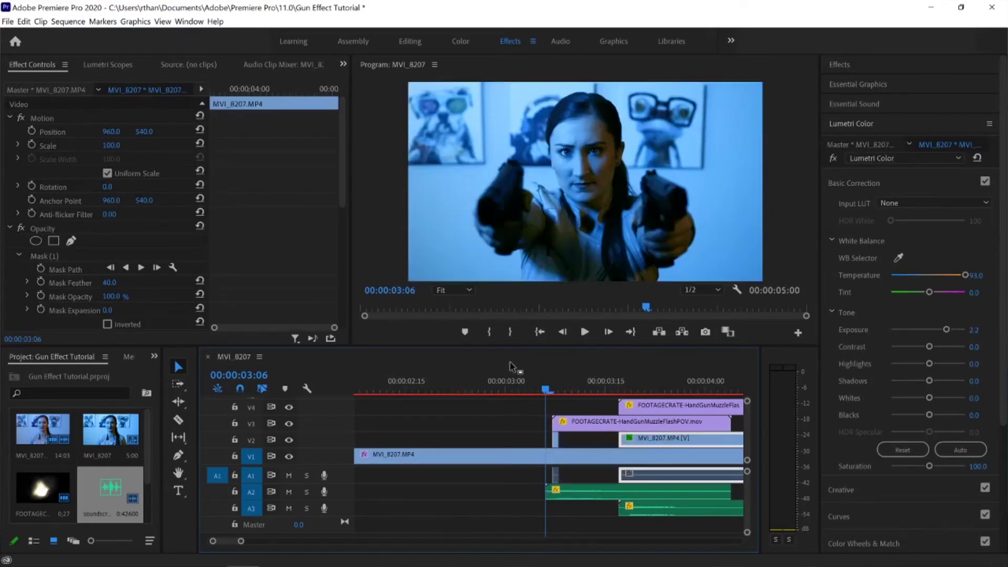
{"action": "left_click", "coordinate": [521, 377]}
{"action": "key", "text": "space"}
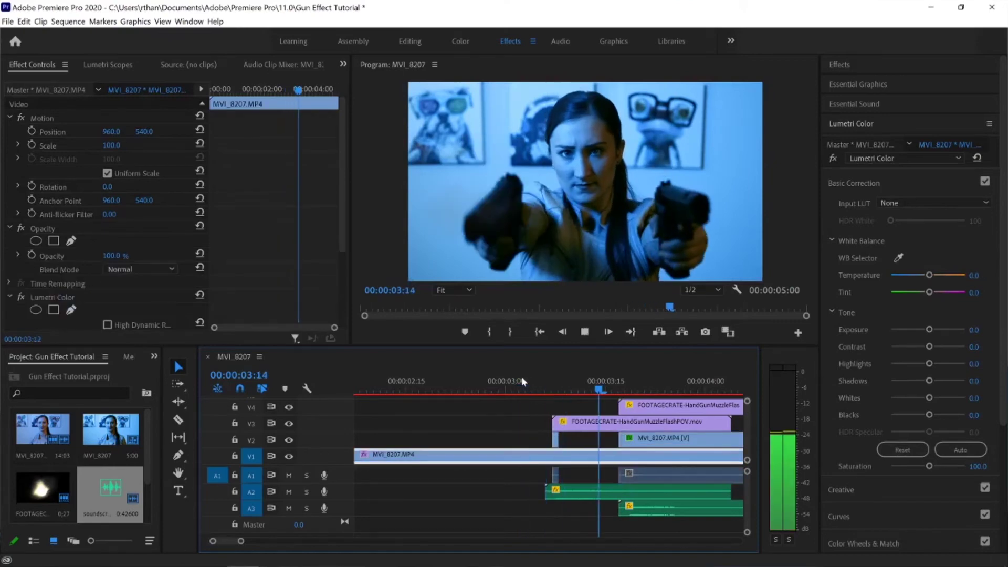
{"action": "left_click_drag", "start_coordinate": [535, 382], "coordinate": [560, 388]}
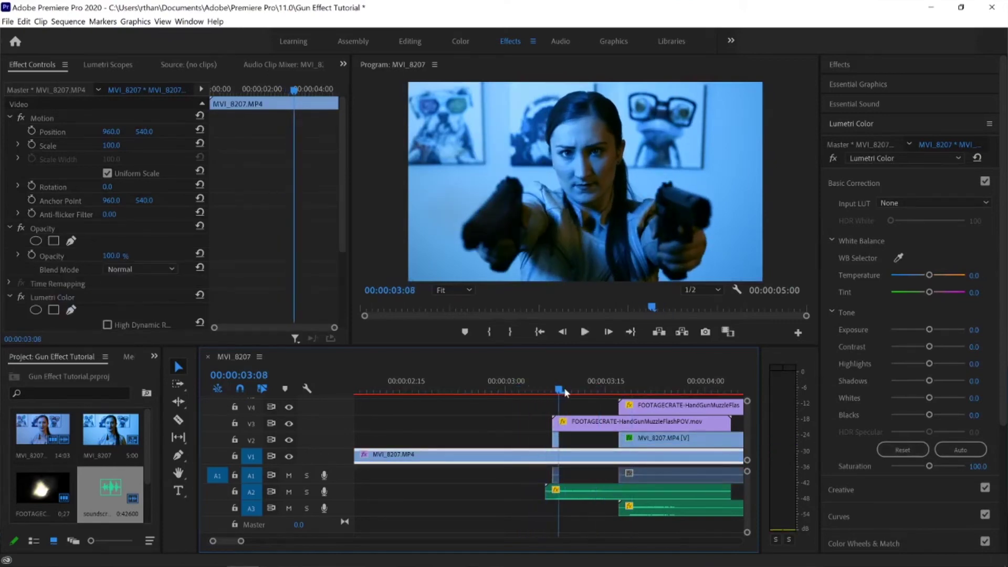
{"action": "key", "text": "Left"}
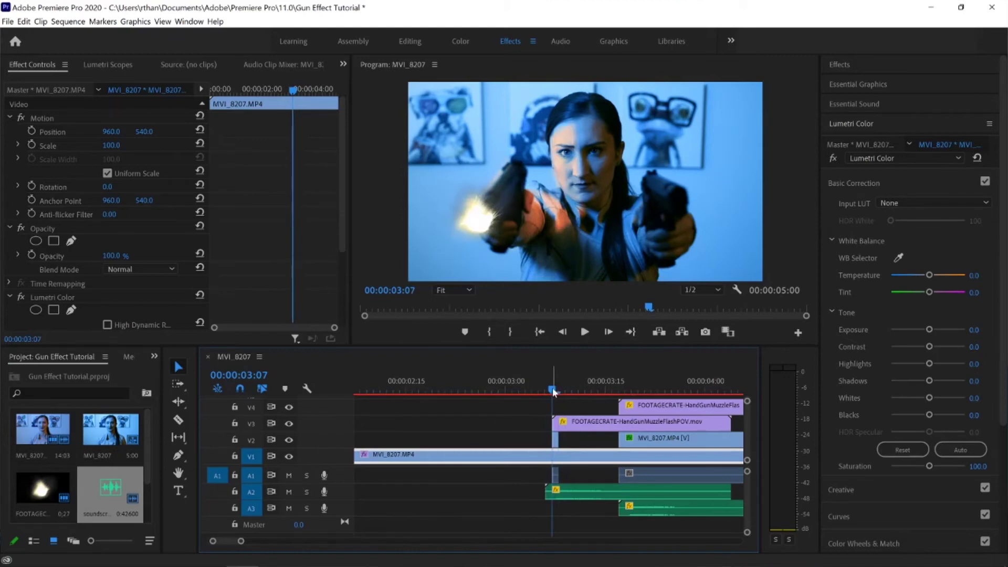
- Reshape the short V2 clip's mask near her face and the gun at 3:07
{"action": "left_click", "coordinate": [556, 439]}
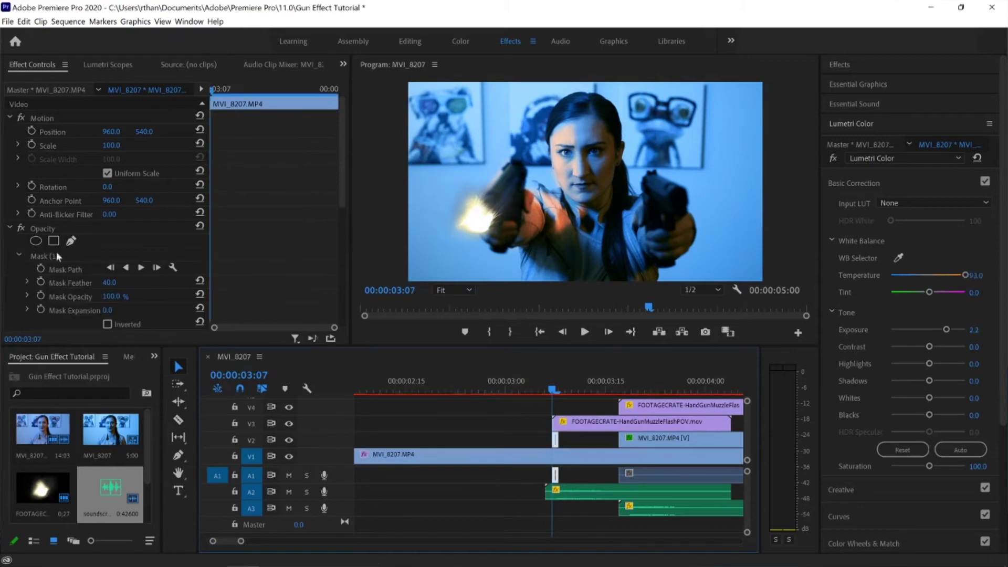
{"action": "left_click", "coordinate": [69, 269]}
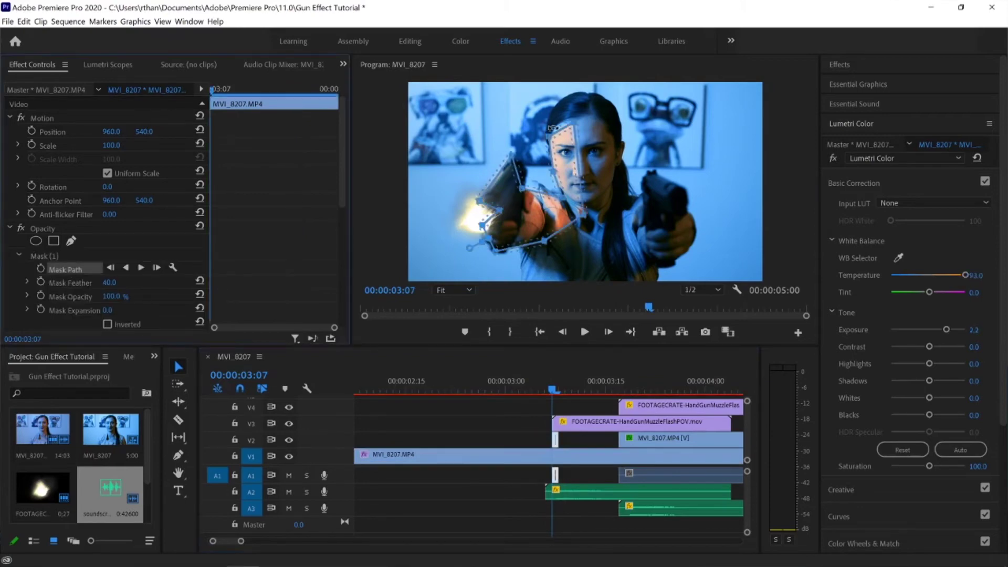
{"action": "left_click", "coordinate": [553, 140]}
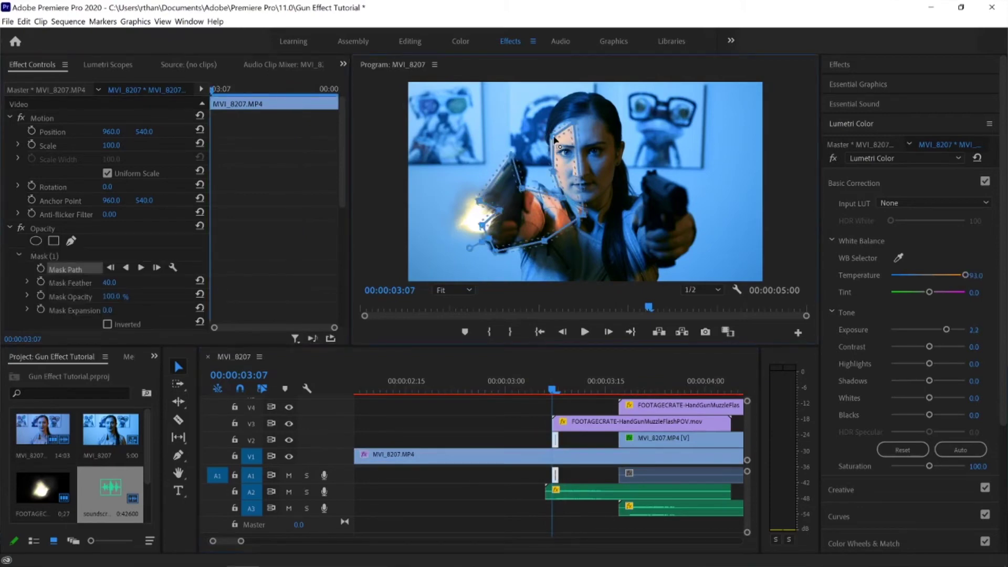
{"action": "left_click_drag", "start_coordinate": [555, 139], "coordinate": [578, 147]}
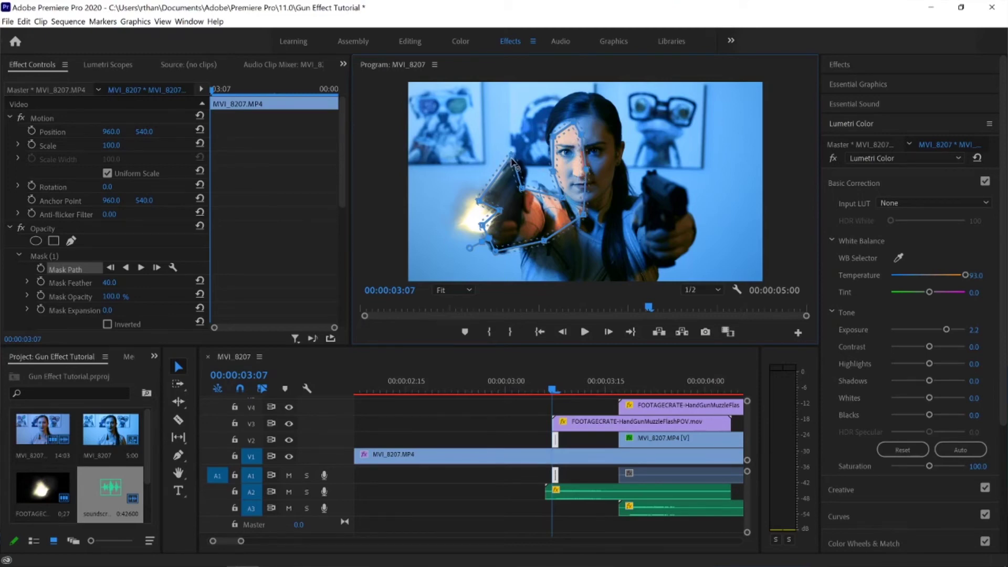
{"action": "left_click_drag", "start_coordinate": [511, 158], "coordinate": [514, 162]}
{"action": "left_click", "coordinate": [618, 385]}
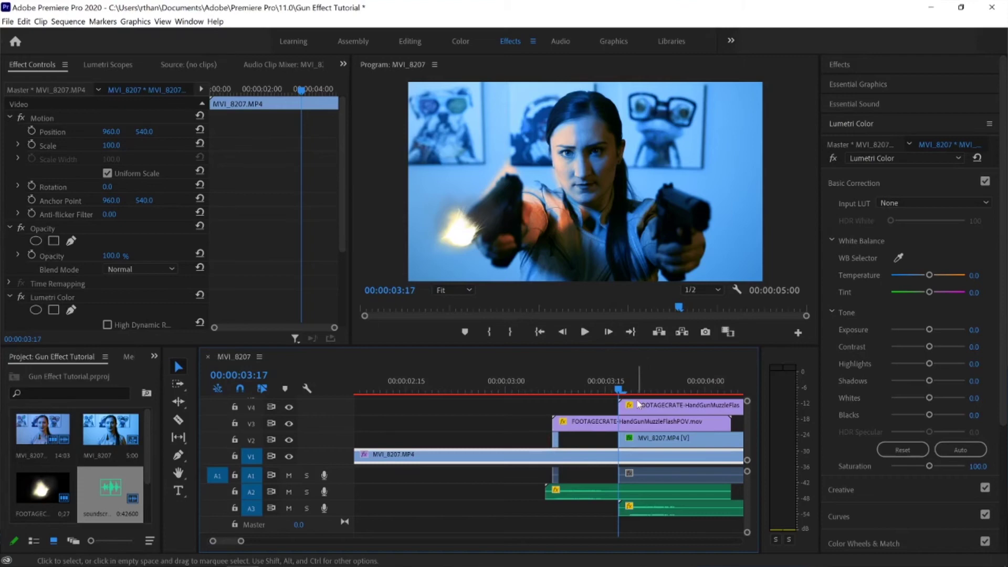
- Razor the V2 clip at the 03:17 flash and make the later piece start six frames later
{"action": "key", "text": "c"}
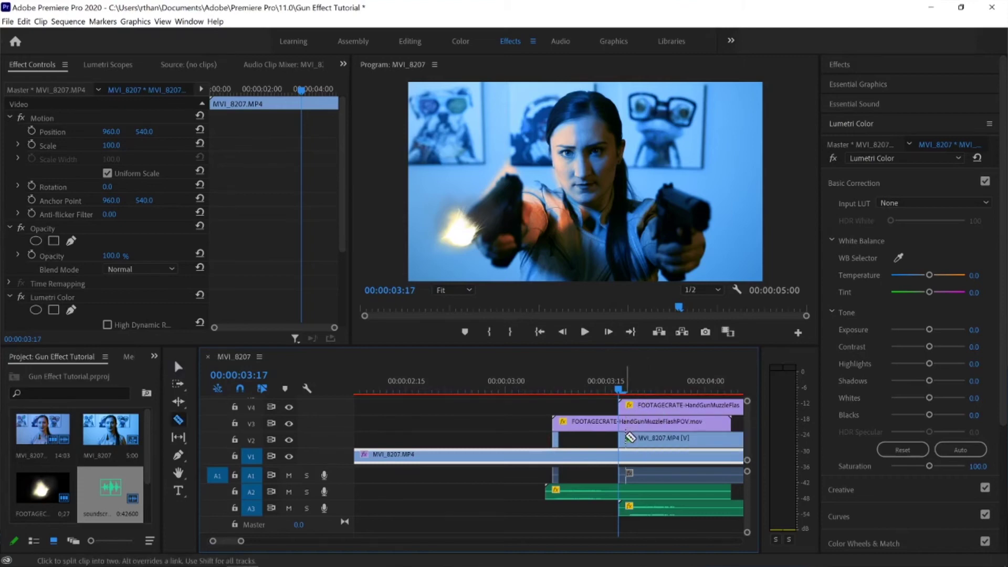
{"action": "left_click", "coordinate": [626, 439]}
{"action": "key", "text": "v"}
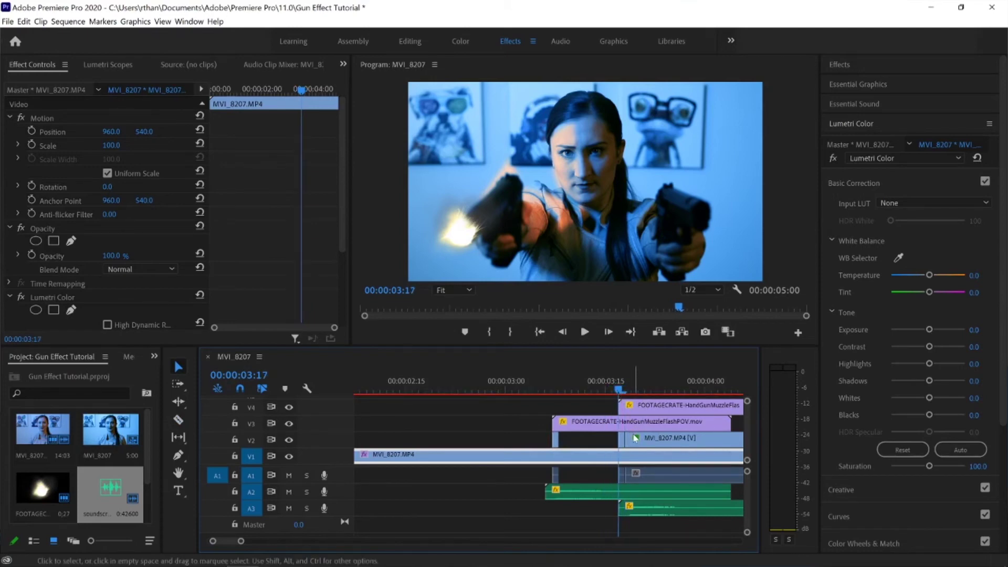
{"action": "left_click_drag", "start_coordinate": [626, 438], "coordinate": [667, 437]}
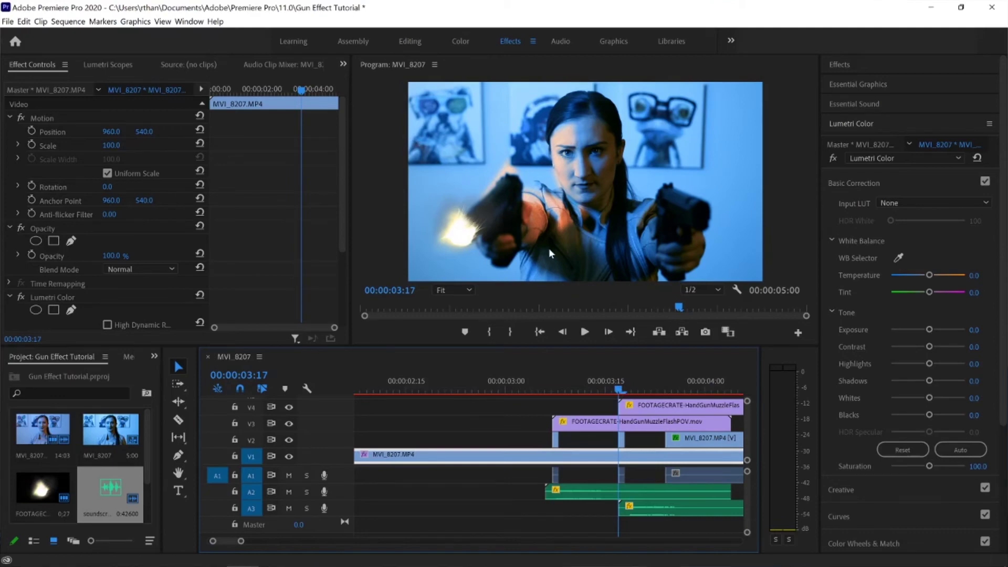
- Refit the short 03:17 piece's mask vertices around her arm and face
{"action": "left_click", "coordinate": [622, 438]}
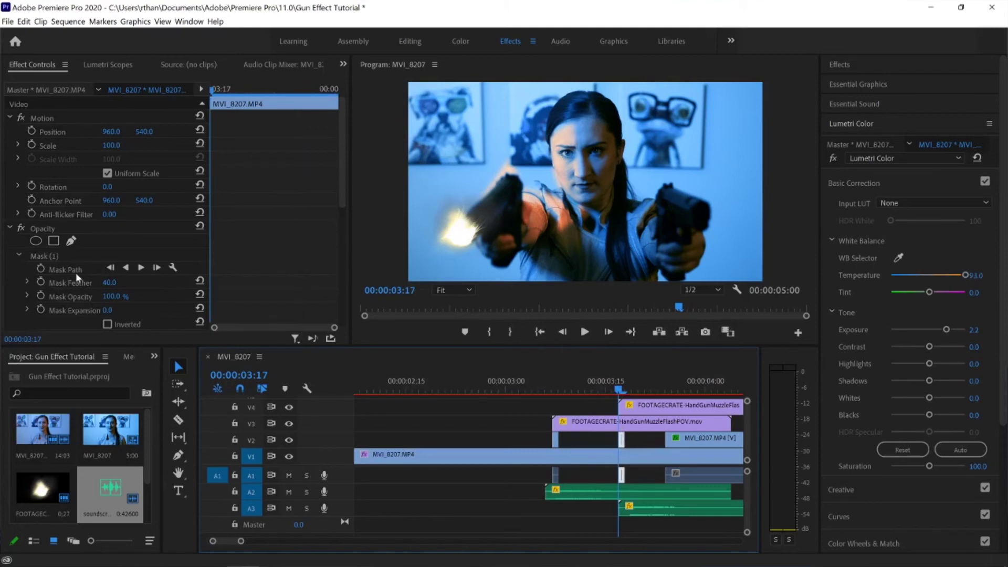
{"action": "left_click", "coordinate": [76, 270]}
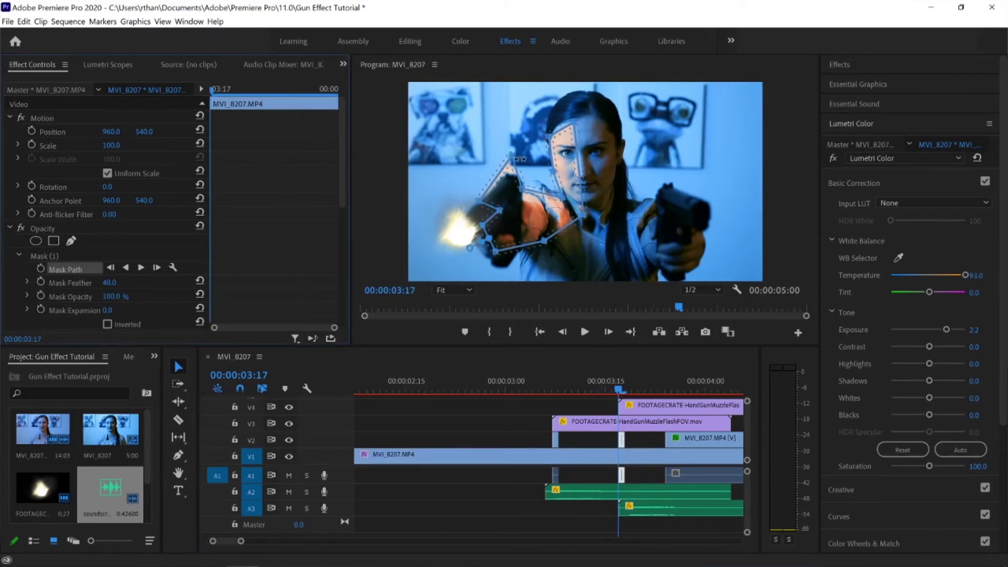
{"action": "left_click", "coordinate": [513, 169]}
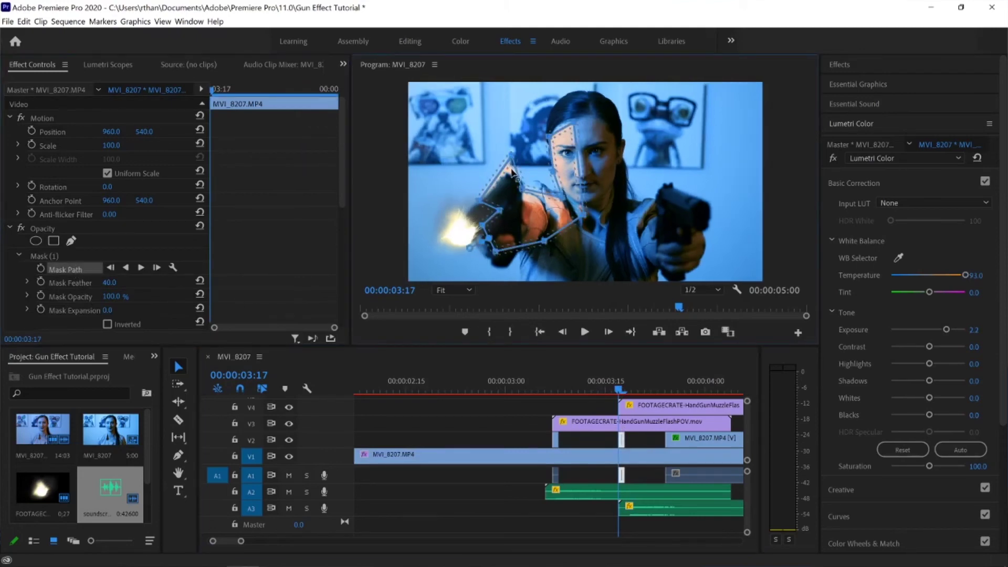
{"action": "left_click_drag", "start_coordinate": [512, 169], "coordinate": [529, 186]}
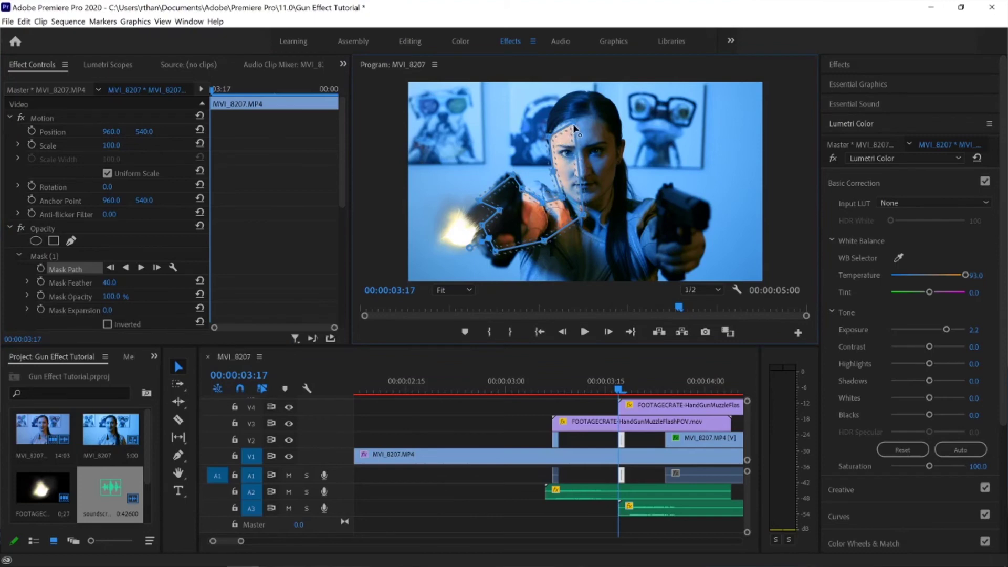
{"action": "left_click_drag", "start_coordinate": [575, 125], "coordinate": [575, 133]}
{"action": "left_click_drag", "start_coordinate": [567, 384], "coordinate": [549, 384]}
- Trim the leftover V2 clip after the second flash down to a sliver
{"action": "key", "text": "space"}
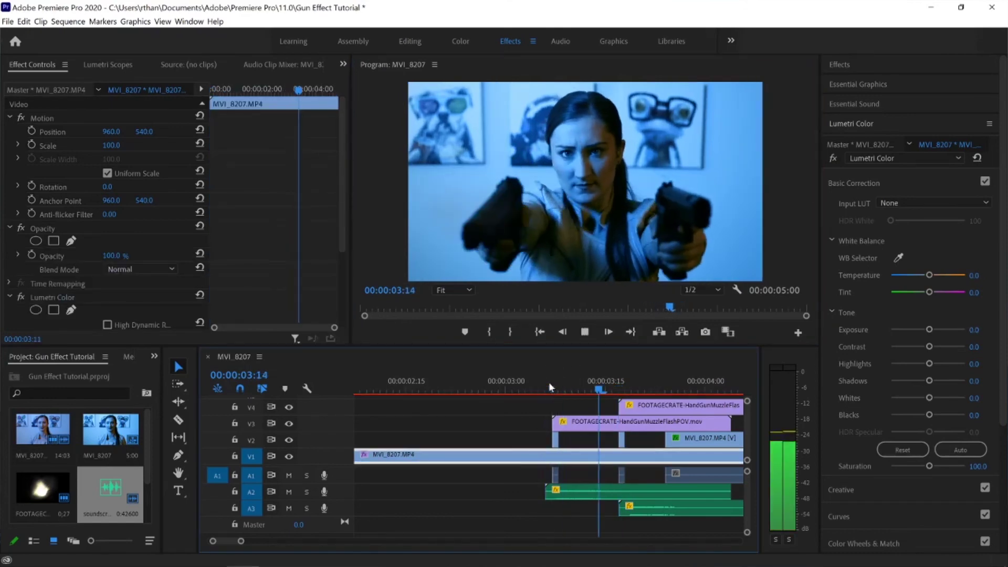
{"action": "key", "text": "space"}
{"action": "left_click", "coordinate": [550, 389]}
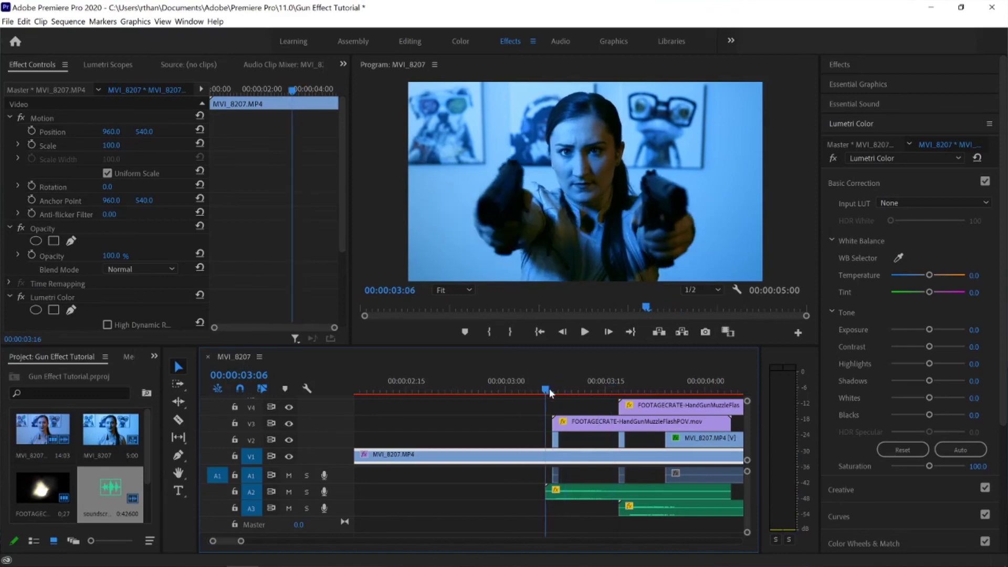
{"action": "left_click_drag", "start_coordinate": [548, 391], "coordinate": [736, 438]}
{"action": "left_click", "coordinate": [546, 392]}
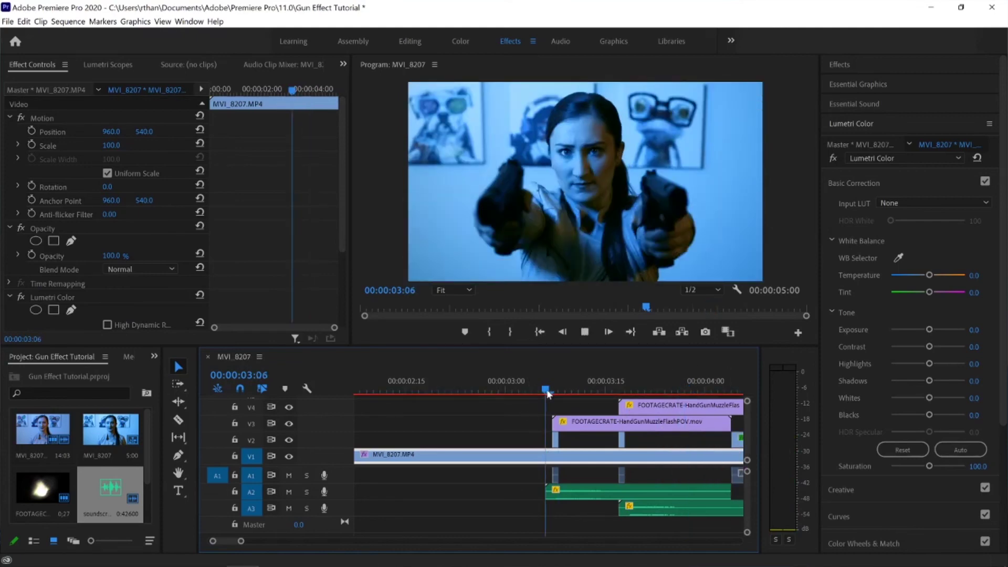
- Play back both flashes from 03:06 and again from 03:01 to review
{"action": "key", "text": "space"}
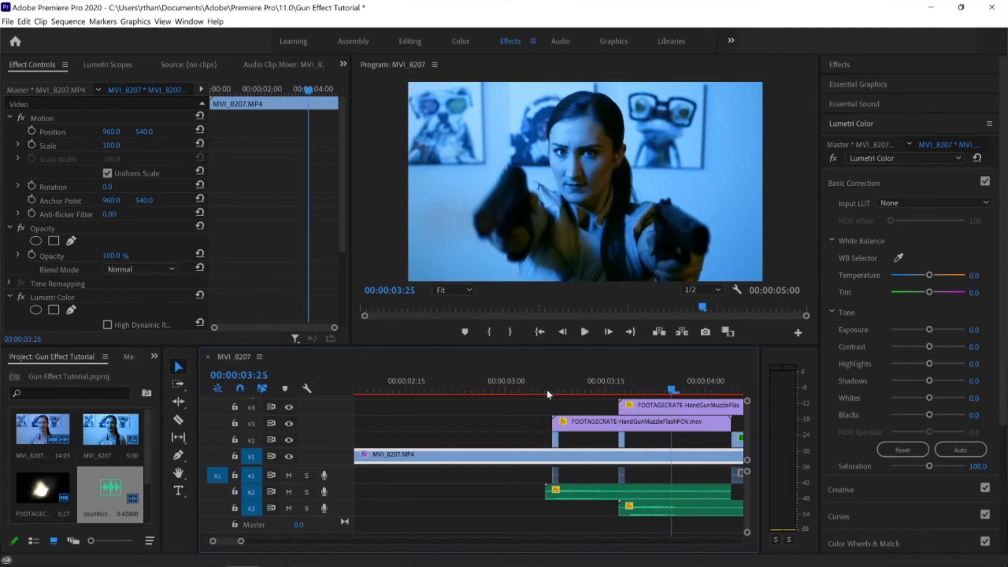
{"action": "left_click", "coordinate": [546, 390]}
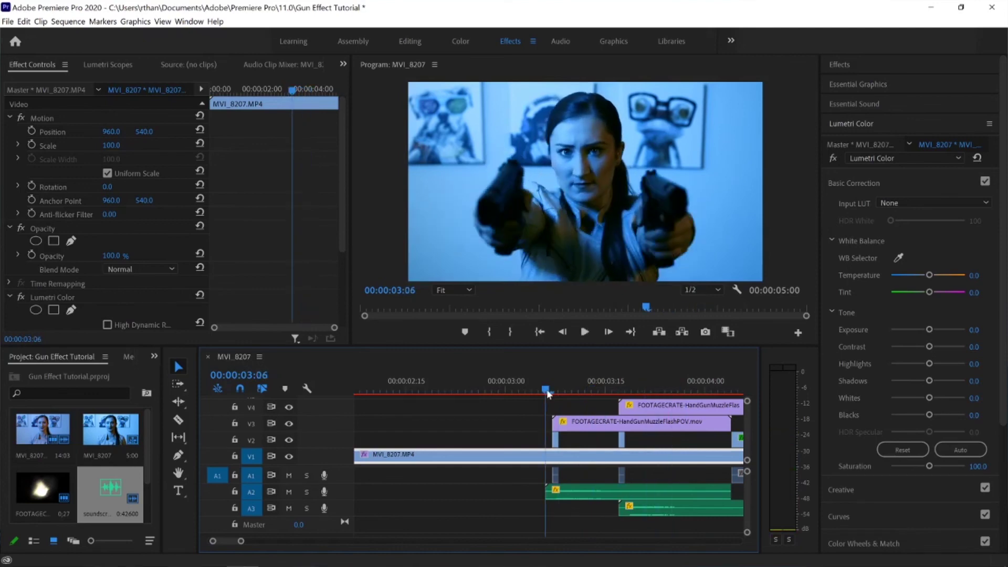
{"action": "key", "text": "space"}
{"action": "left_click", "coordinate": [513, 390]}
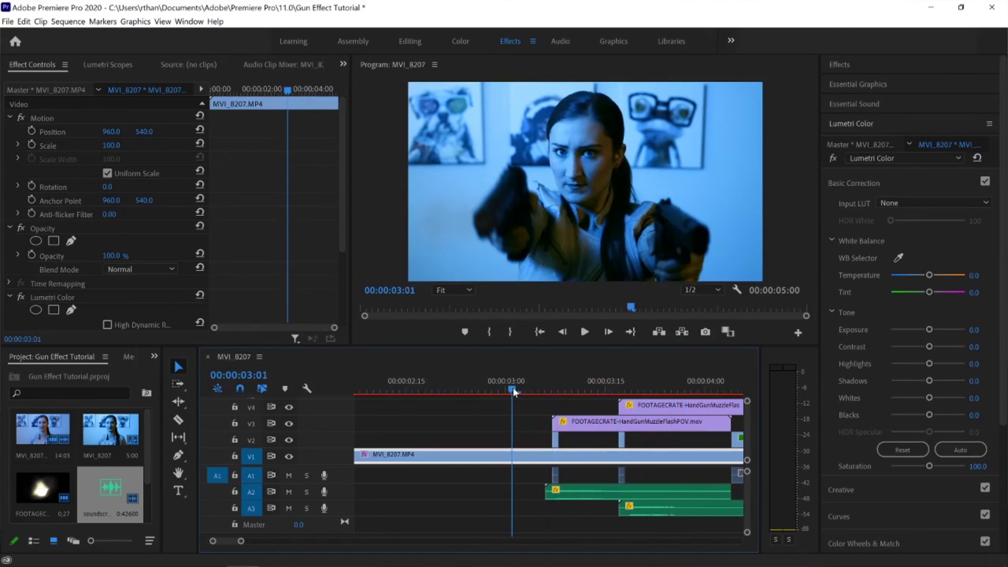
{"action": "key", "text": "space"}
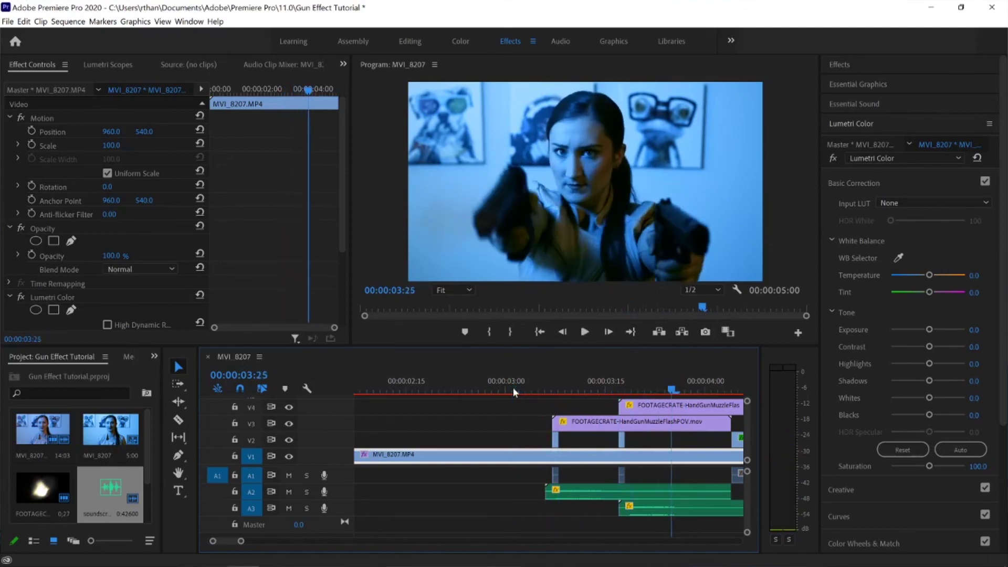